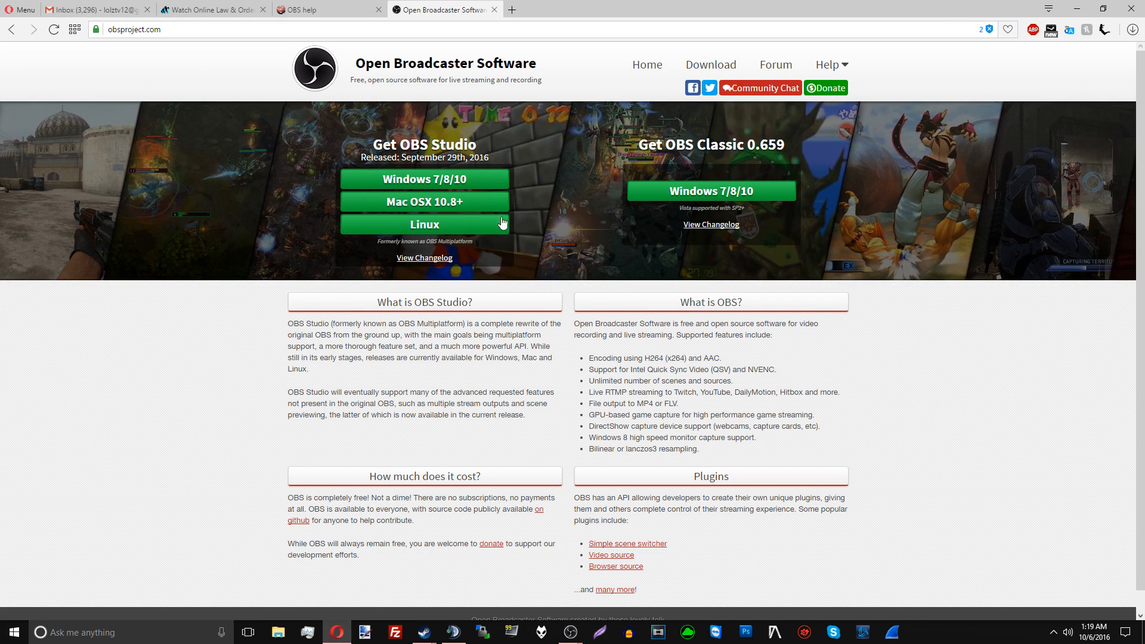
- Switch to OBS Studio and add a new scene named Suna
mouse_move(571, 632)
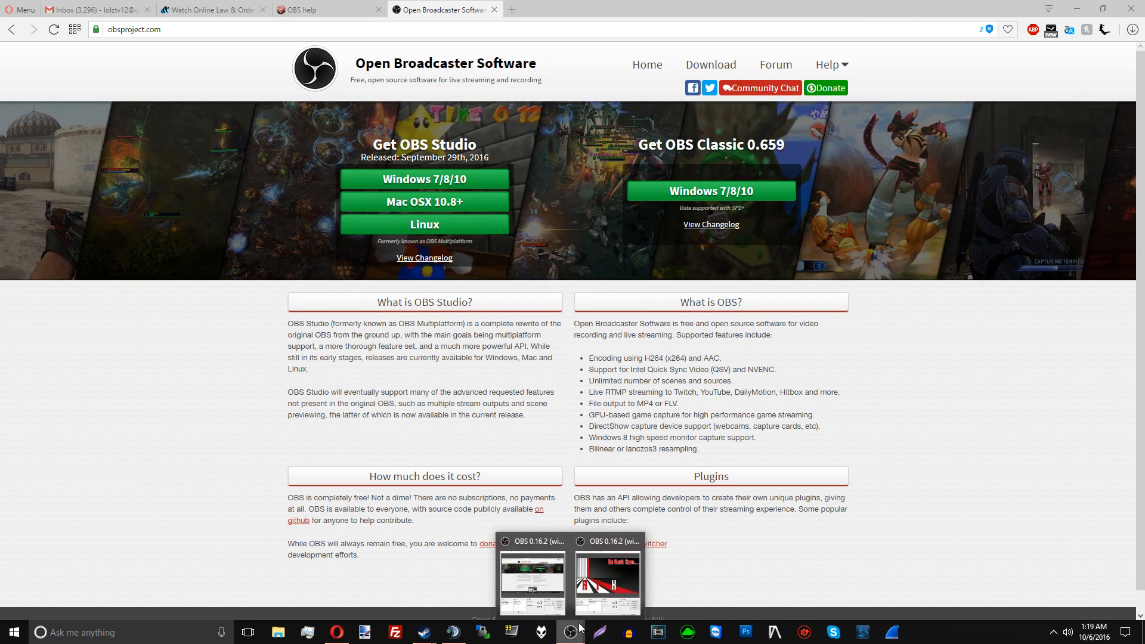
click(608, 576)
click(370, 540)
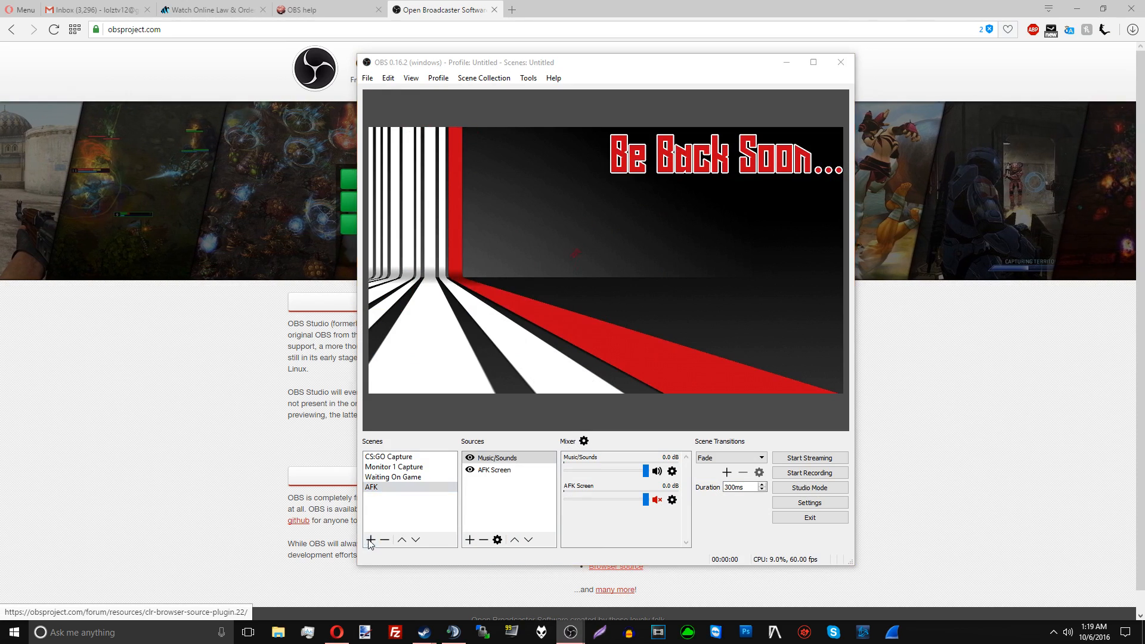
text(Suna)
key(Return)
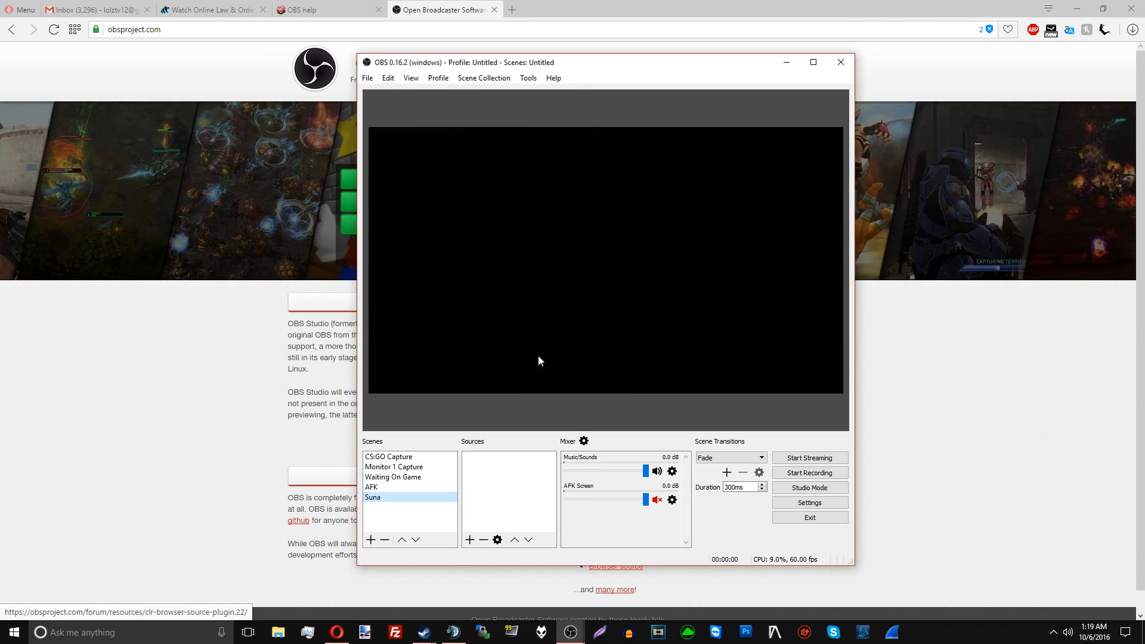
- Add a new Game Capture source named GMOD to the Suna scene
click(467, 540)
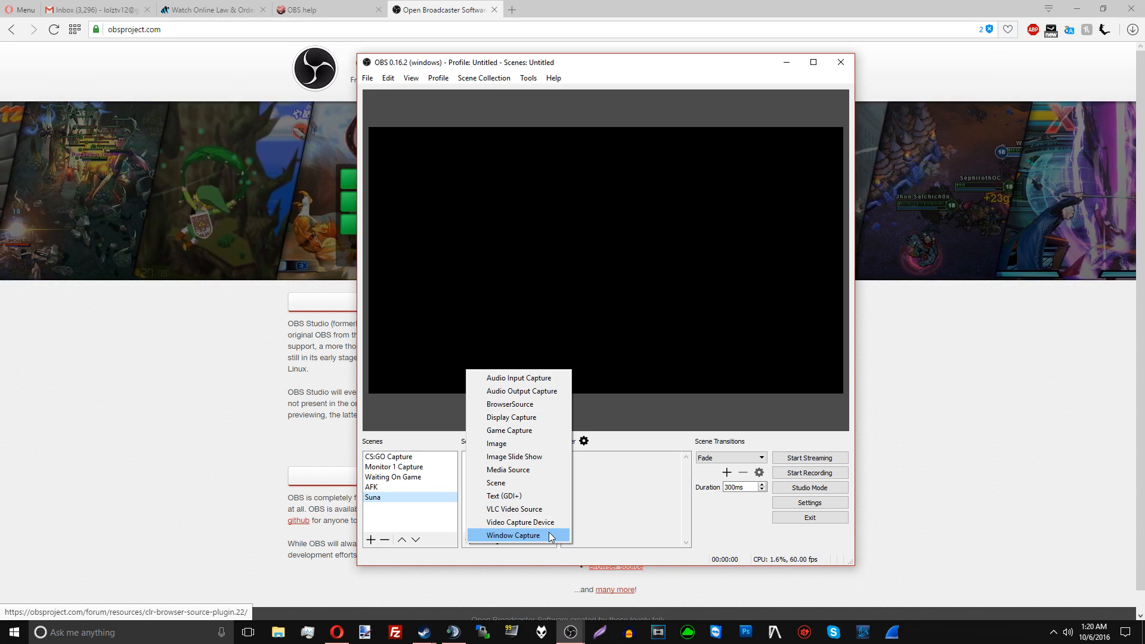
click(516, 430)
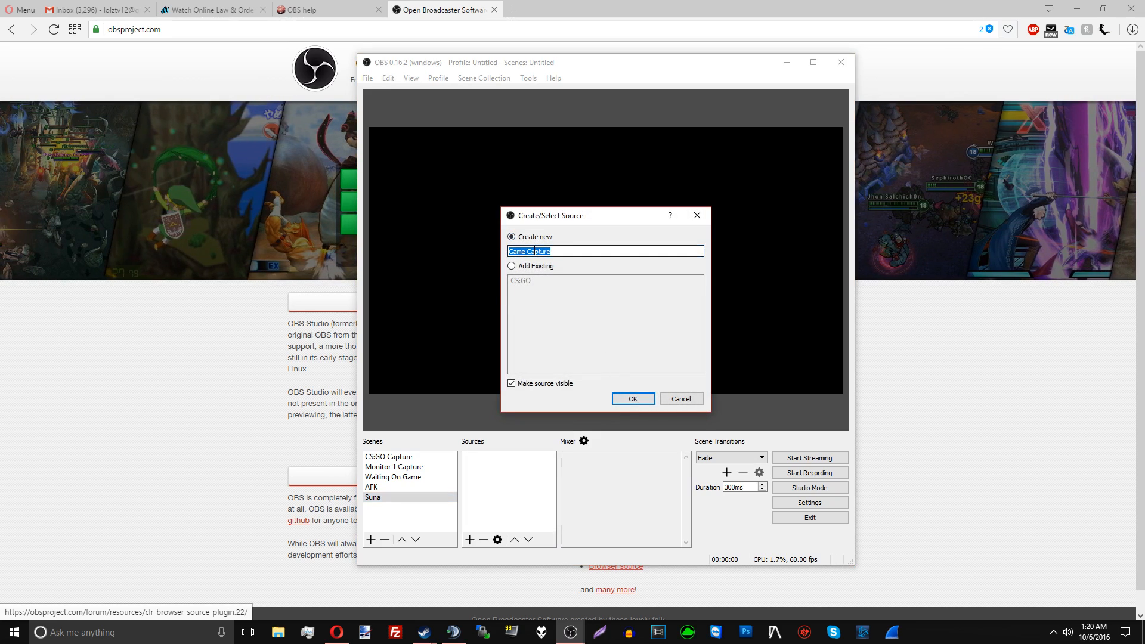
text(GMOD)
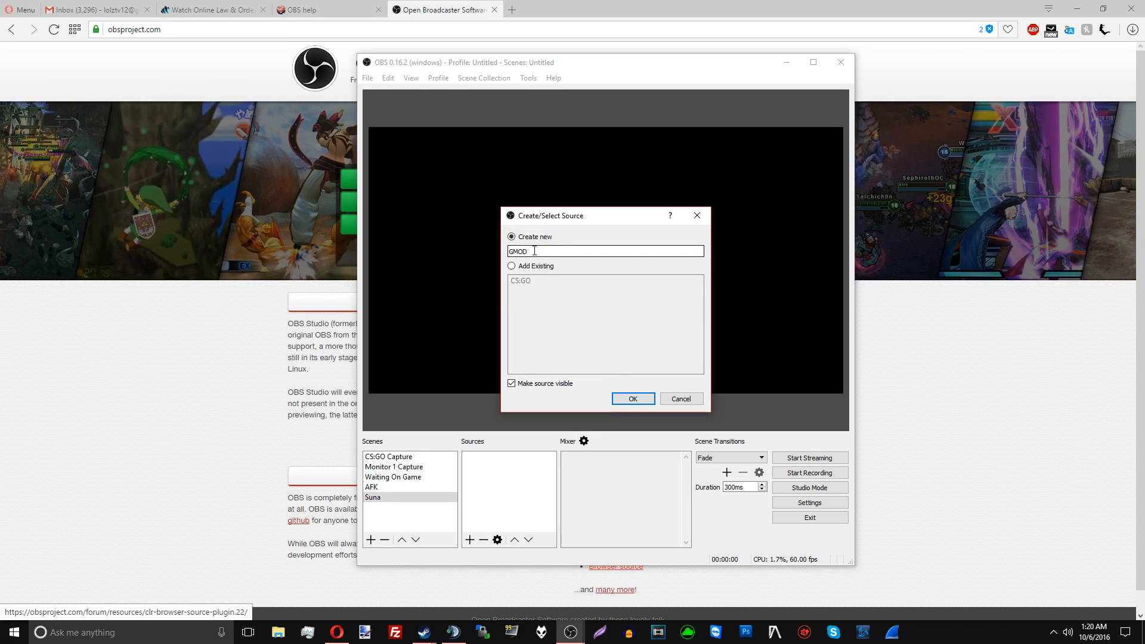
key(Return)
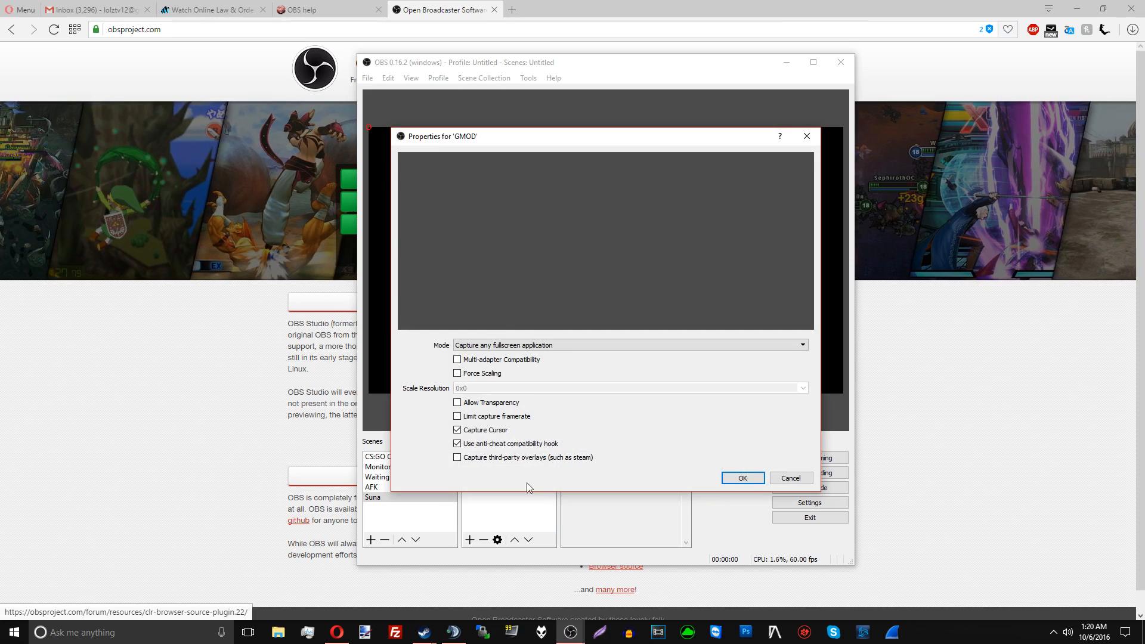
- Switch to Steam and launch Counter-Strike: Source from the library
mouse_move(424, 632)
click(428, 595)
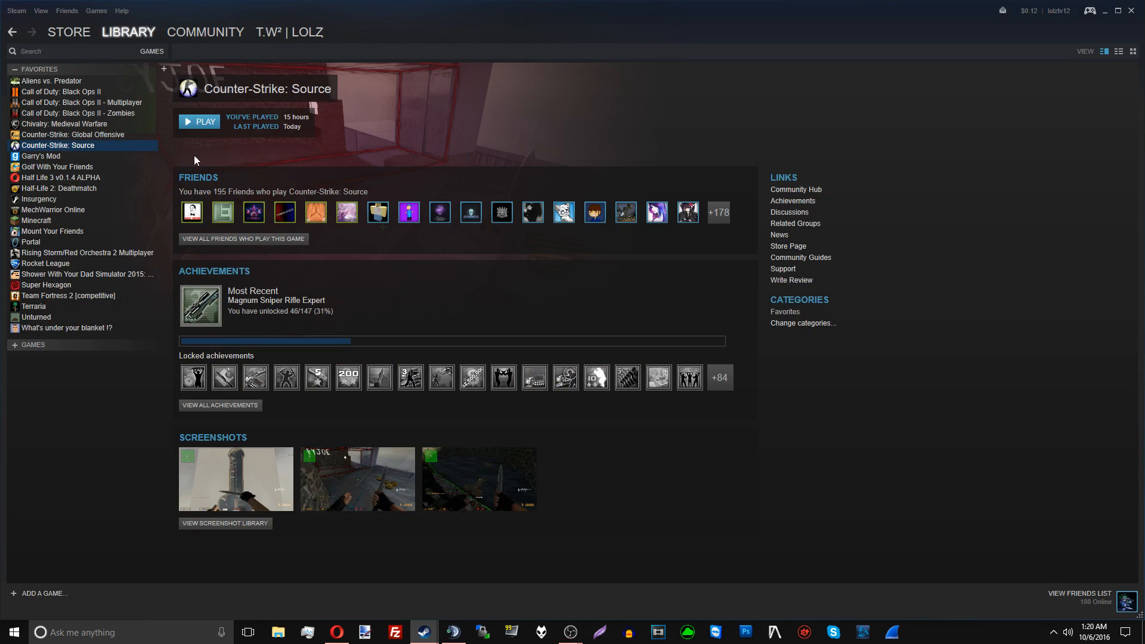
click(199, 121)
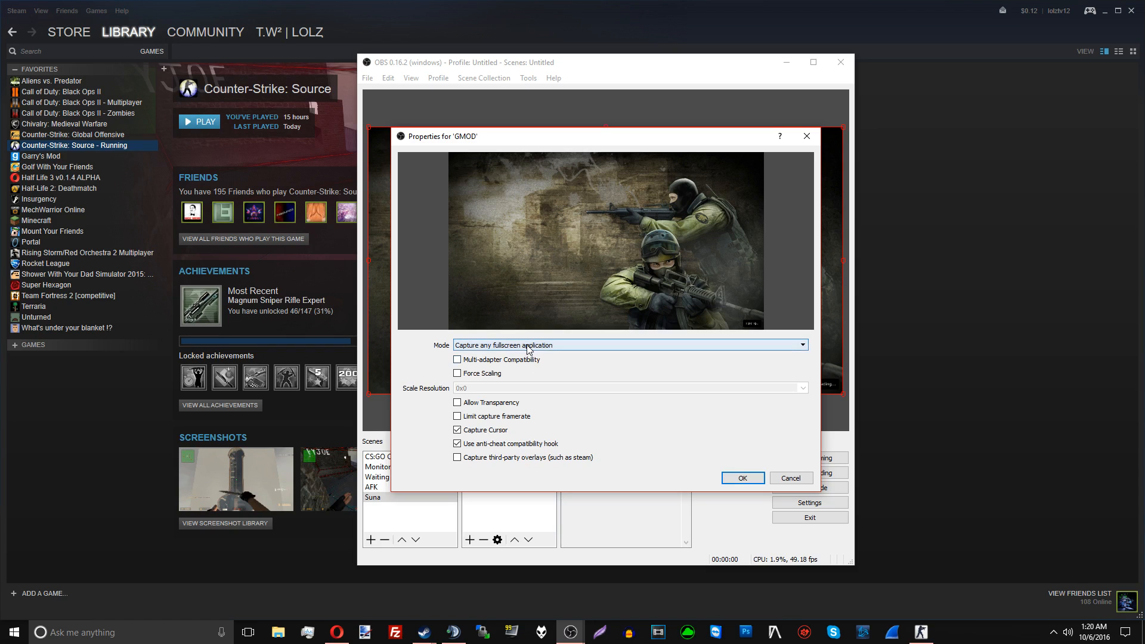
- Cancel the GMOD source's properties and remove that source from the Suna scene
click(524, 347)
click(524, 349)
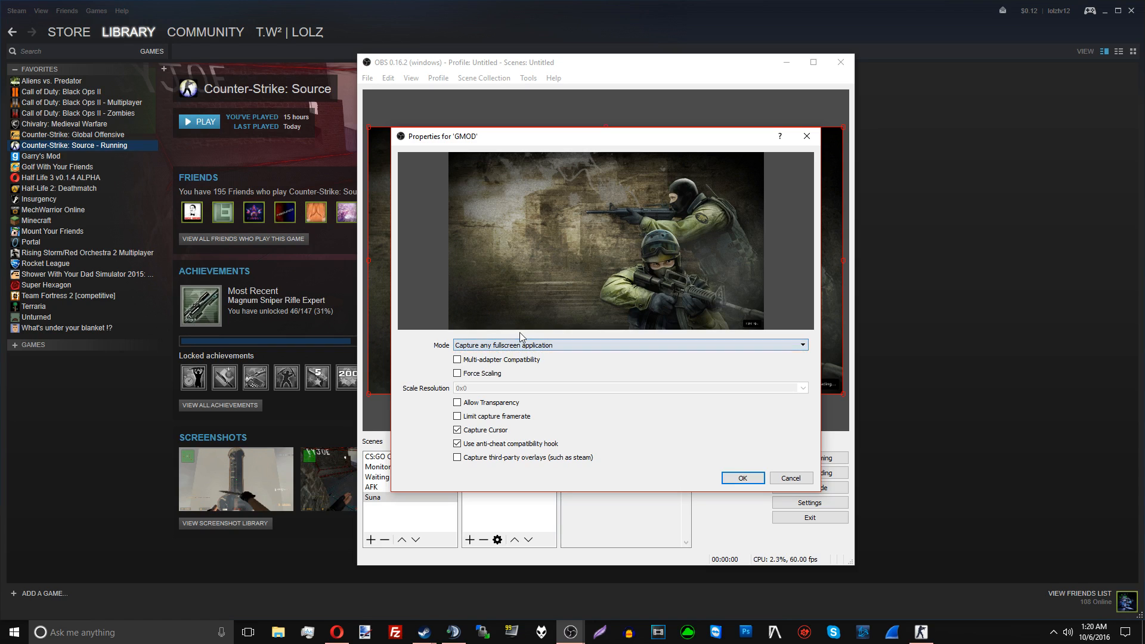
click(524, 346)
click(524, 354)
click(786, 478)
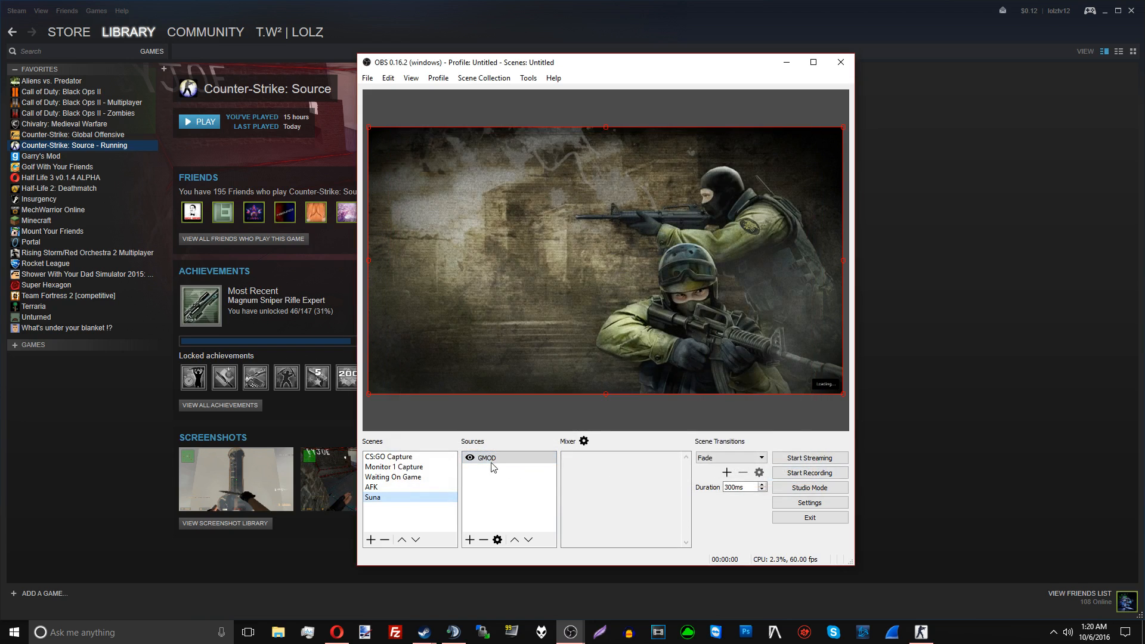
right_click(492, 461)
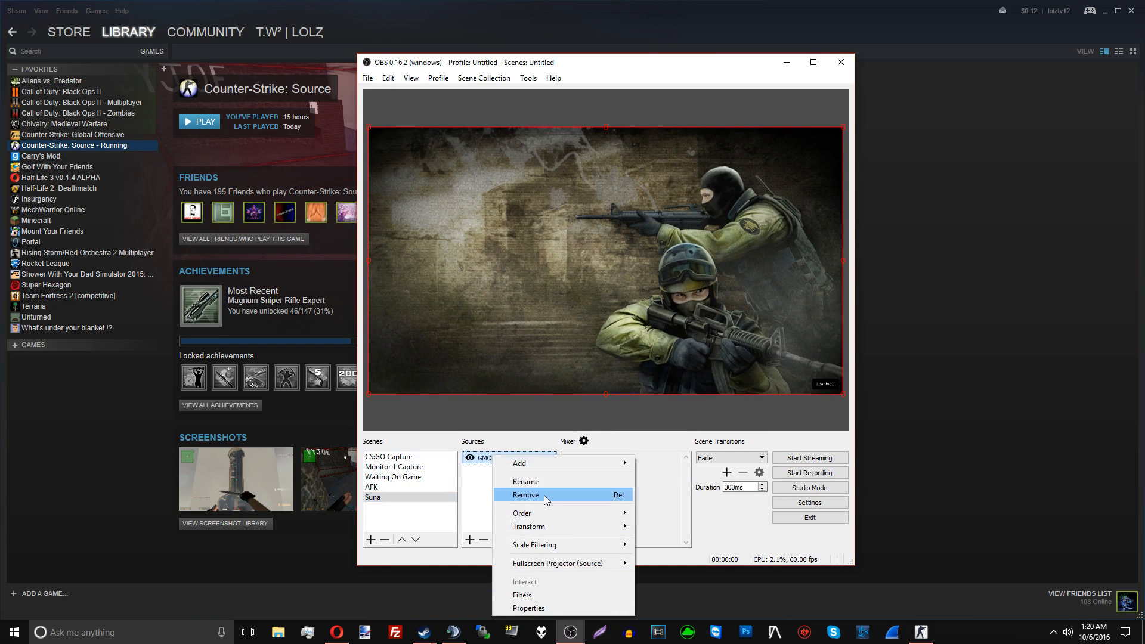
click(507, 496)
click(616, 332)
- Recreate the Game Capture source in the Suna scene under the name GMOD
click(469, 541)
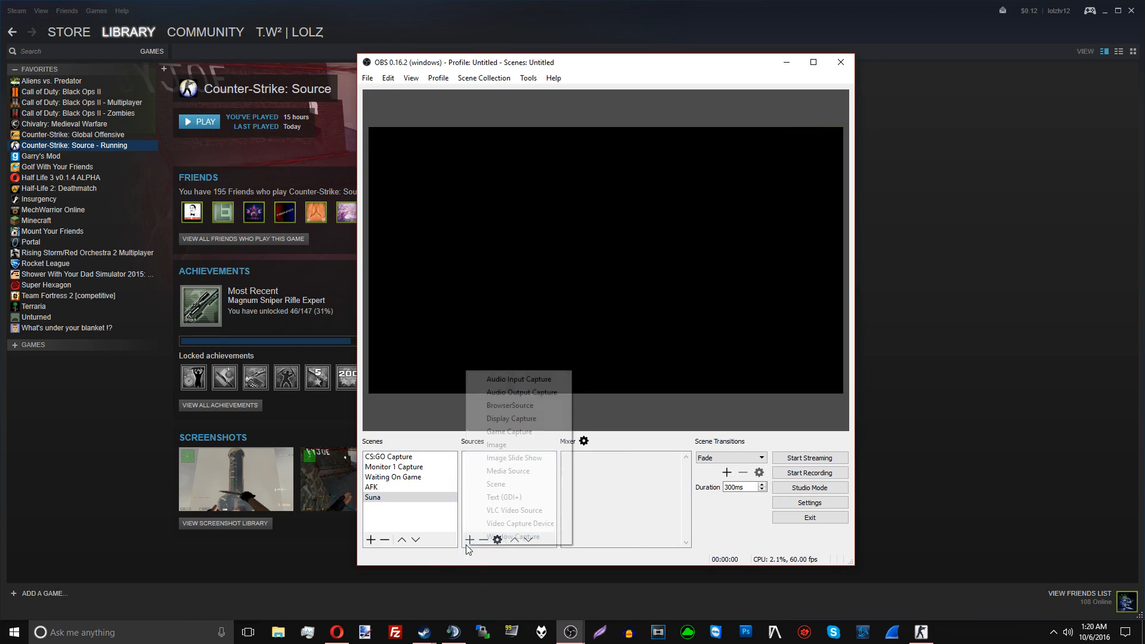
click(541, 432)
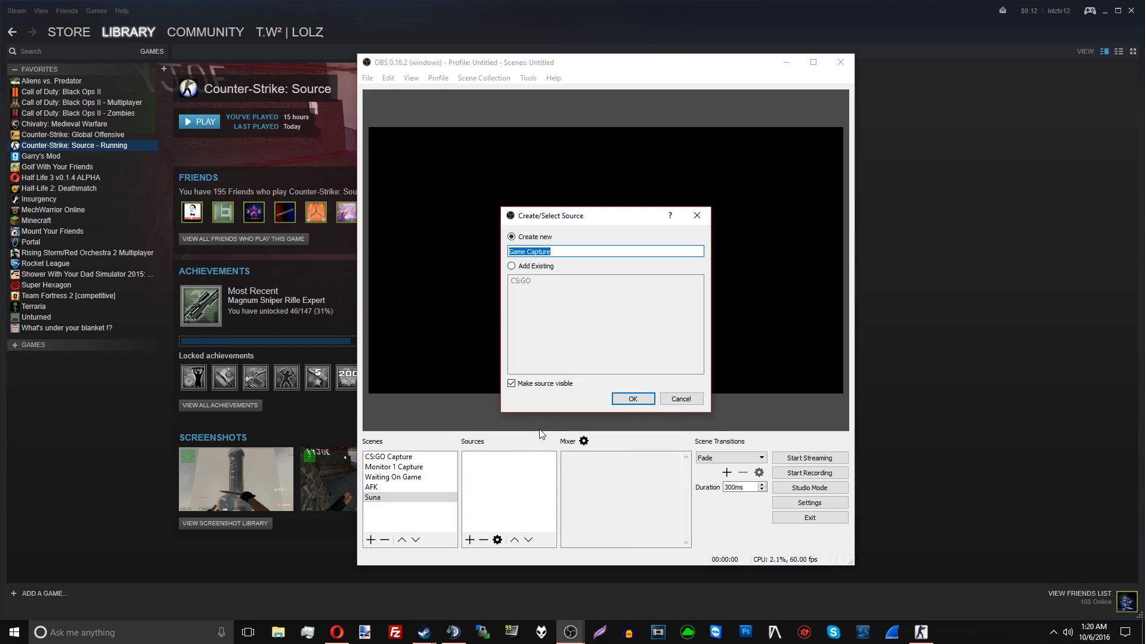
text(GMOD)
key(Return)
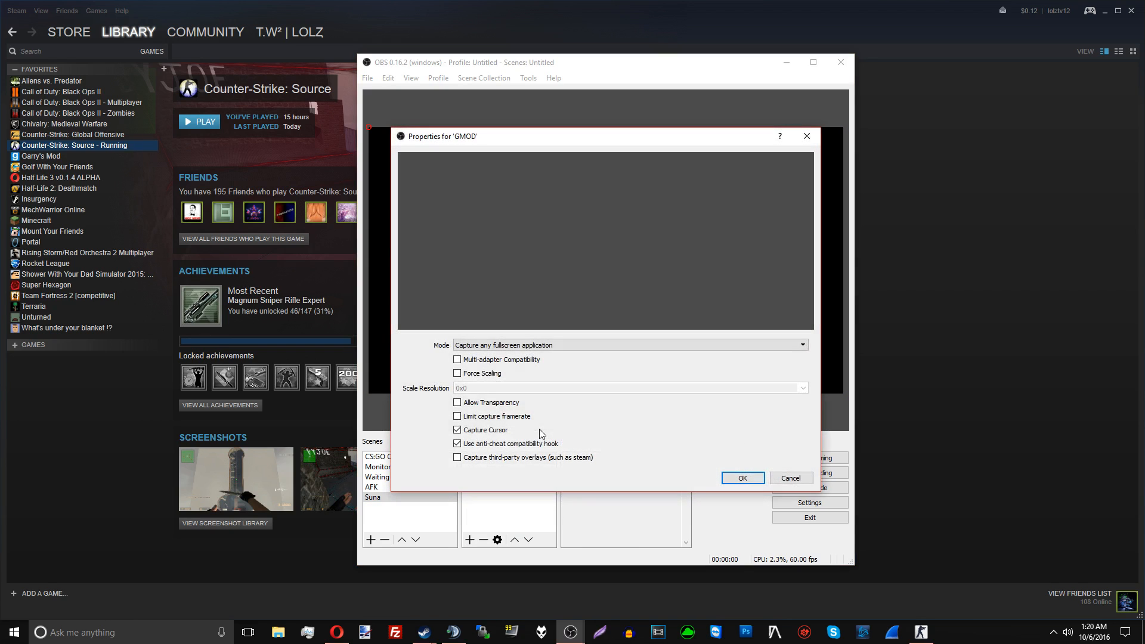
- Set the GMOD source to capture the specific window [hl2.exe]: Counter-Strike Source, and bring the game to the front once before returning to OBS
click(483, 344)
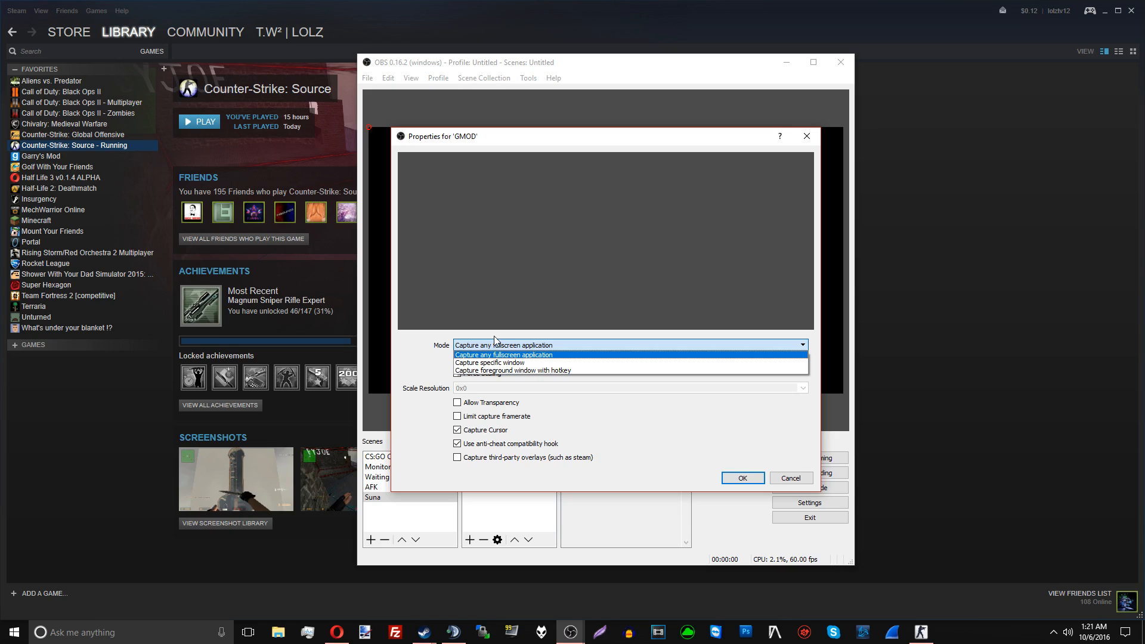
click(494, 340)
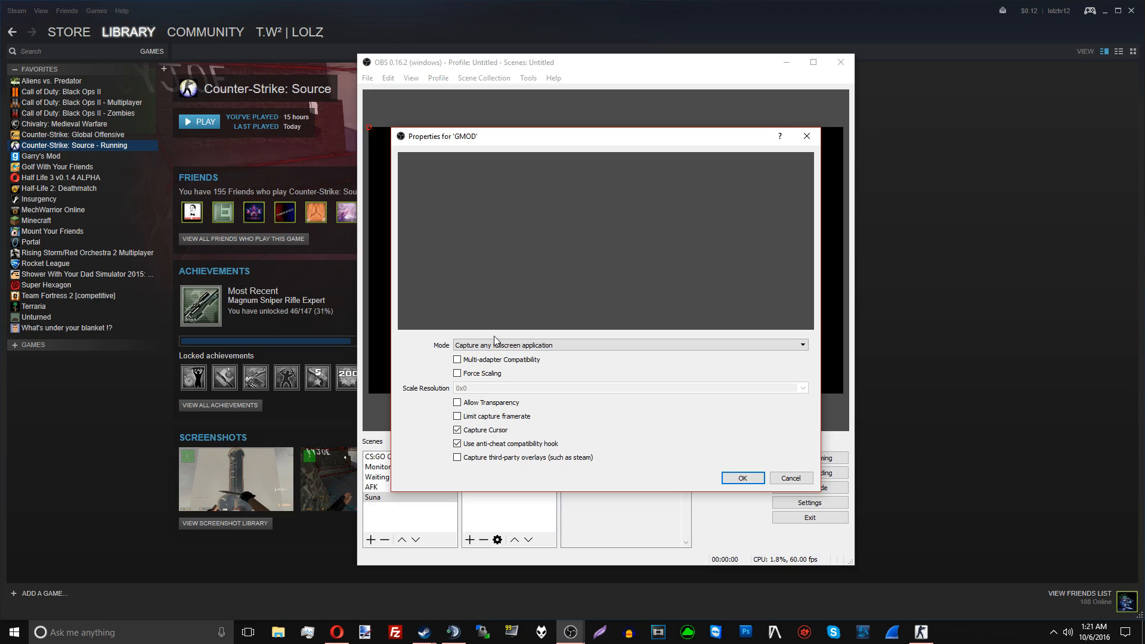
click(495, 344)
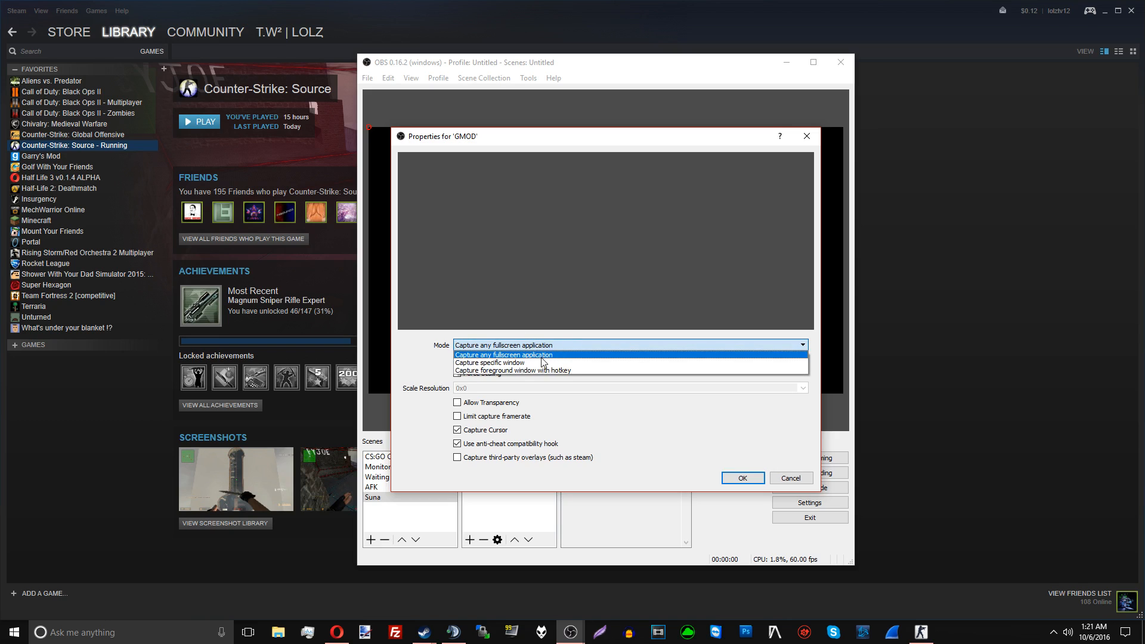
click(541, 361)
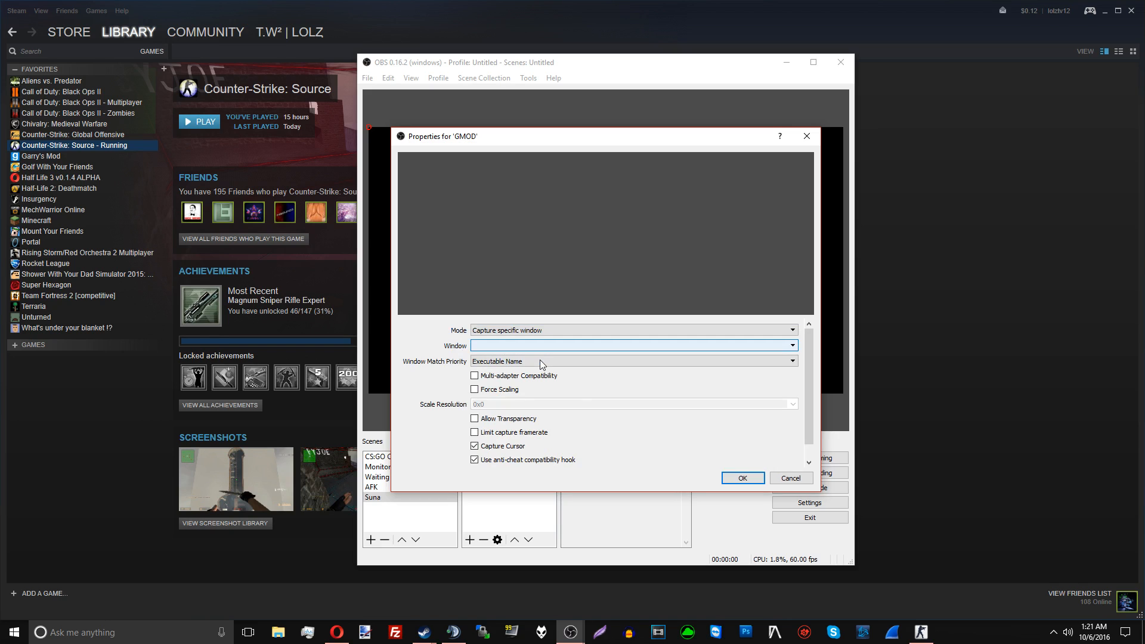
click(794, 348)
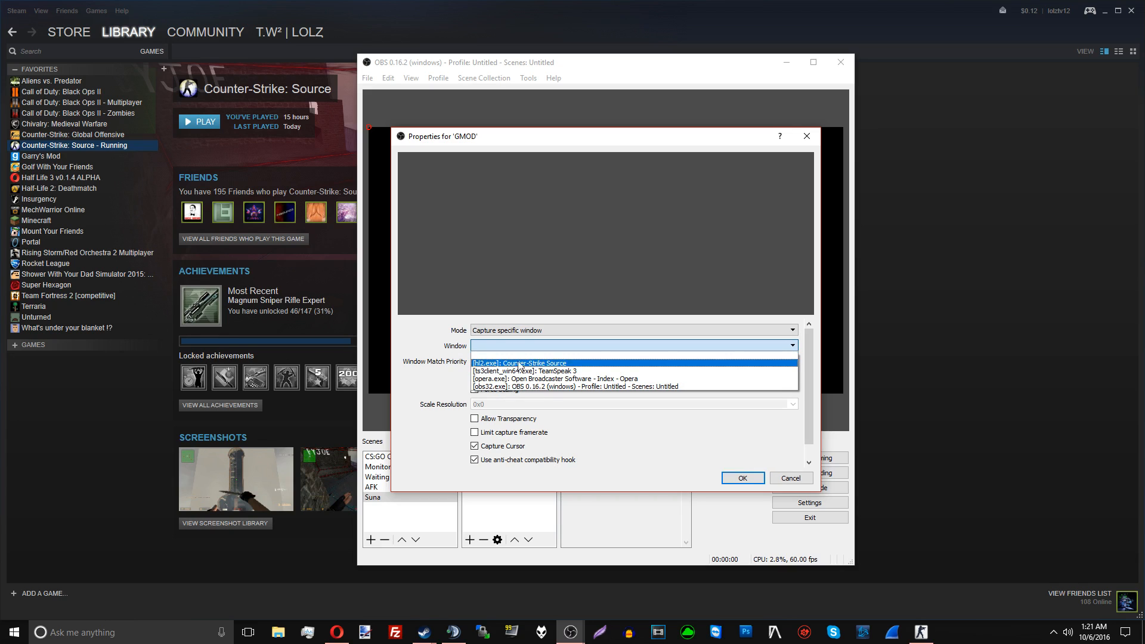
click(566, 364)
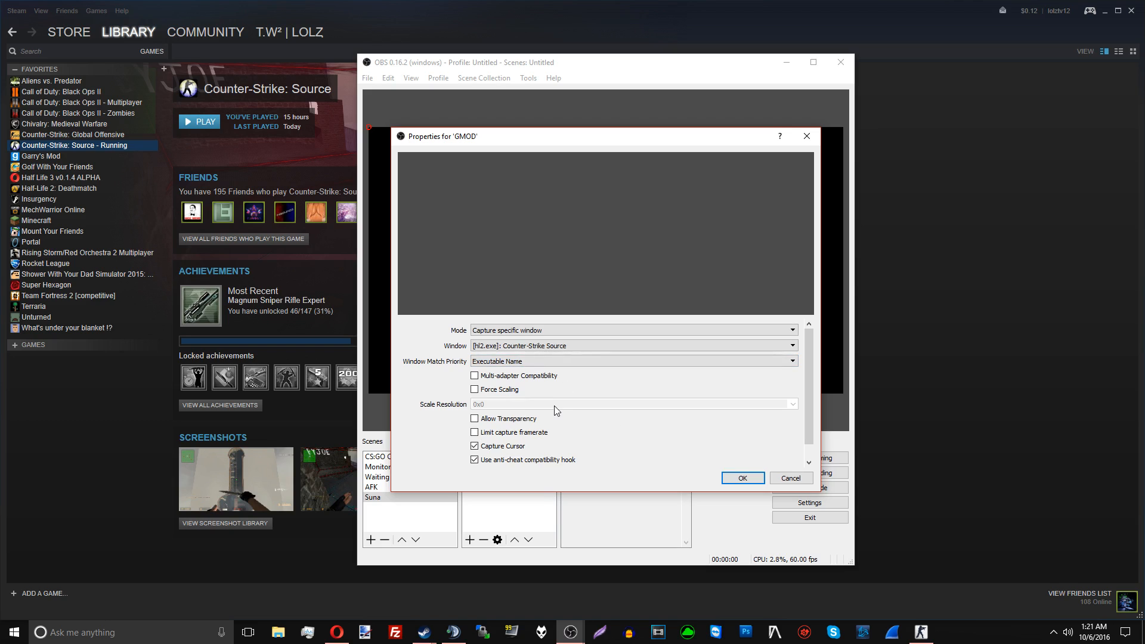
click(475, 446)
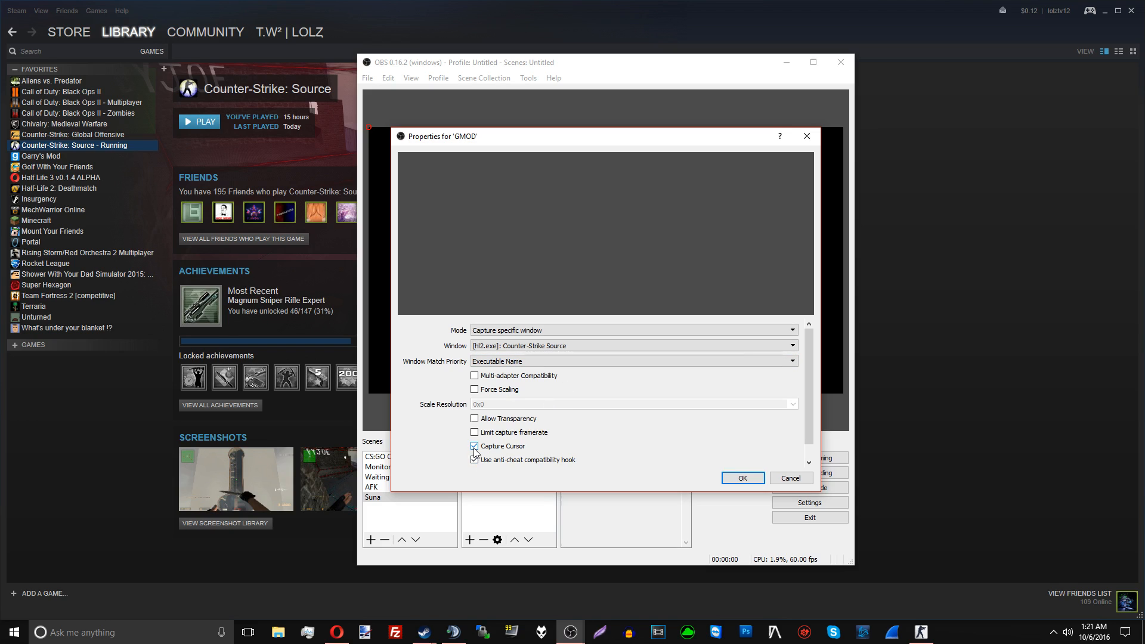
click(738, 480)
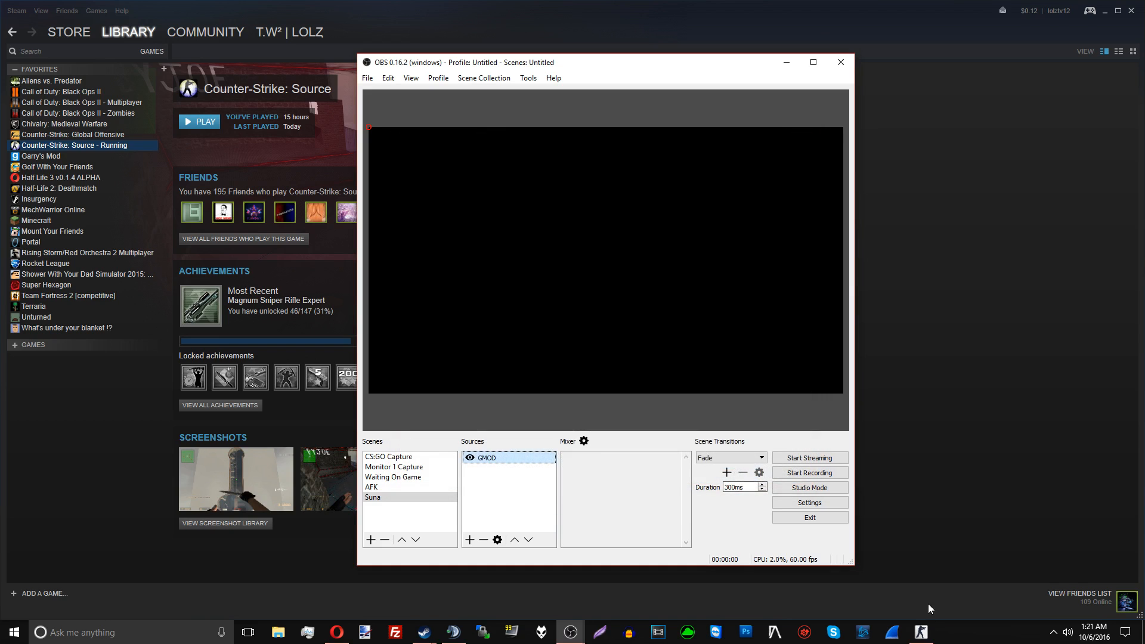
click(922, 632)
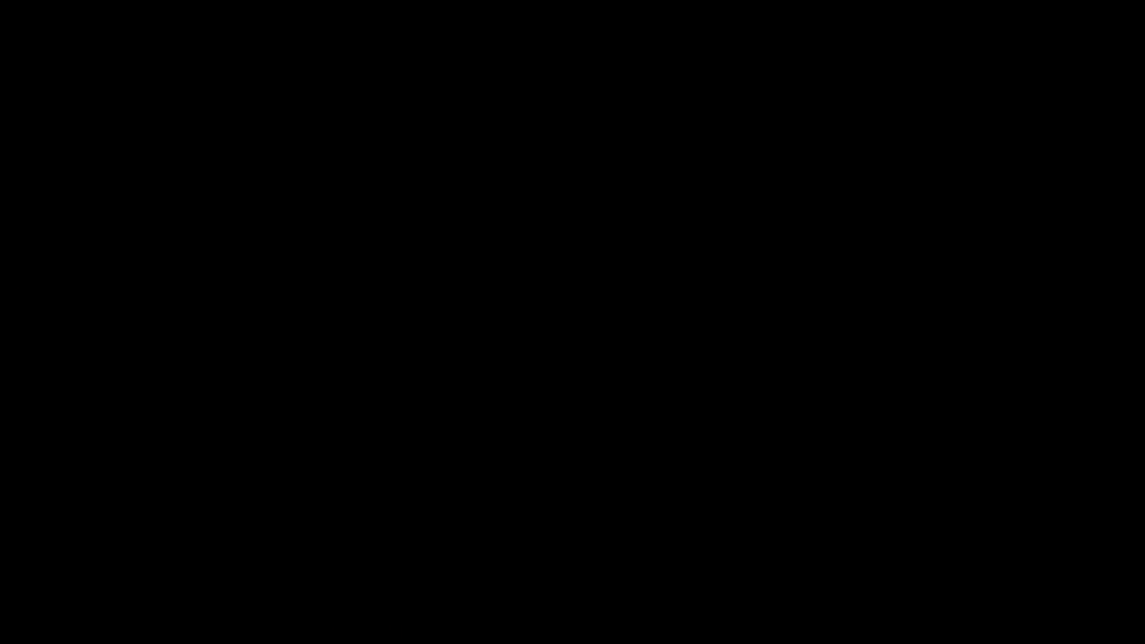
key(alt+Tab)
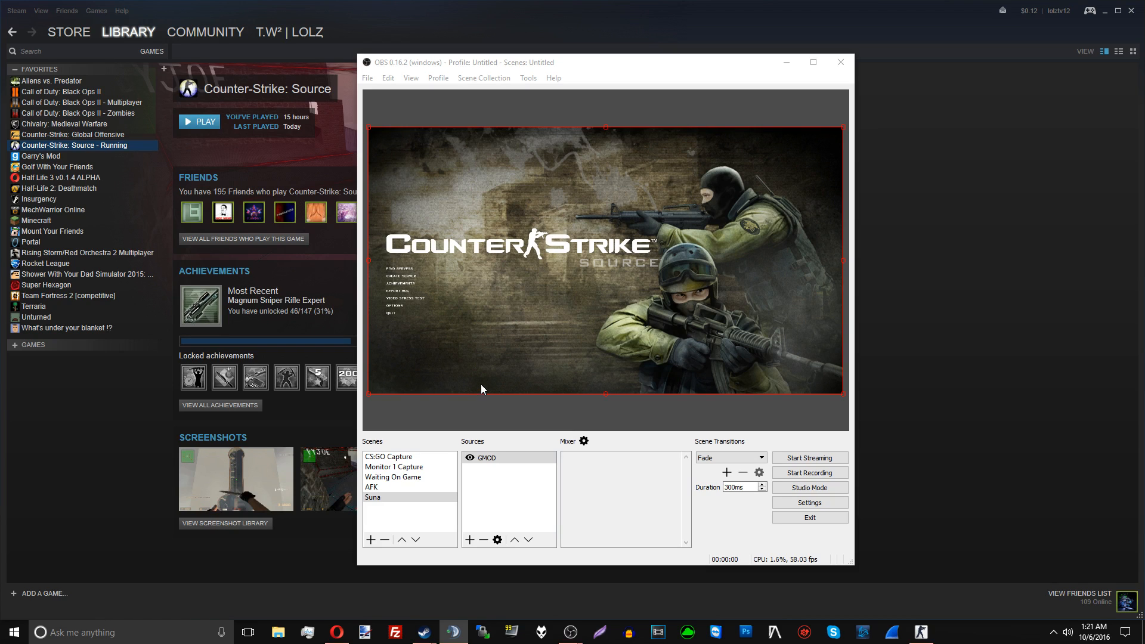
right_click(489, 458)
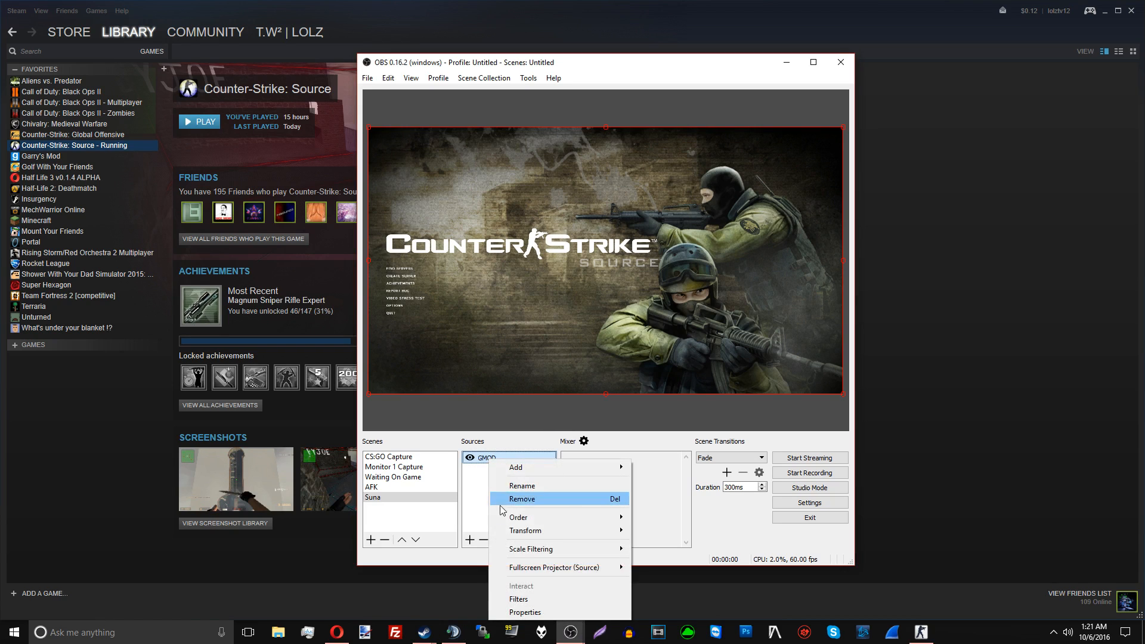
click(522, 612)
click(517, 330)
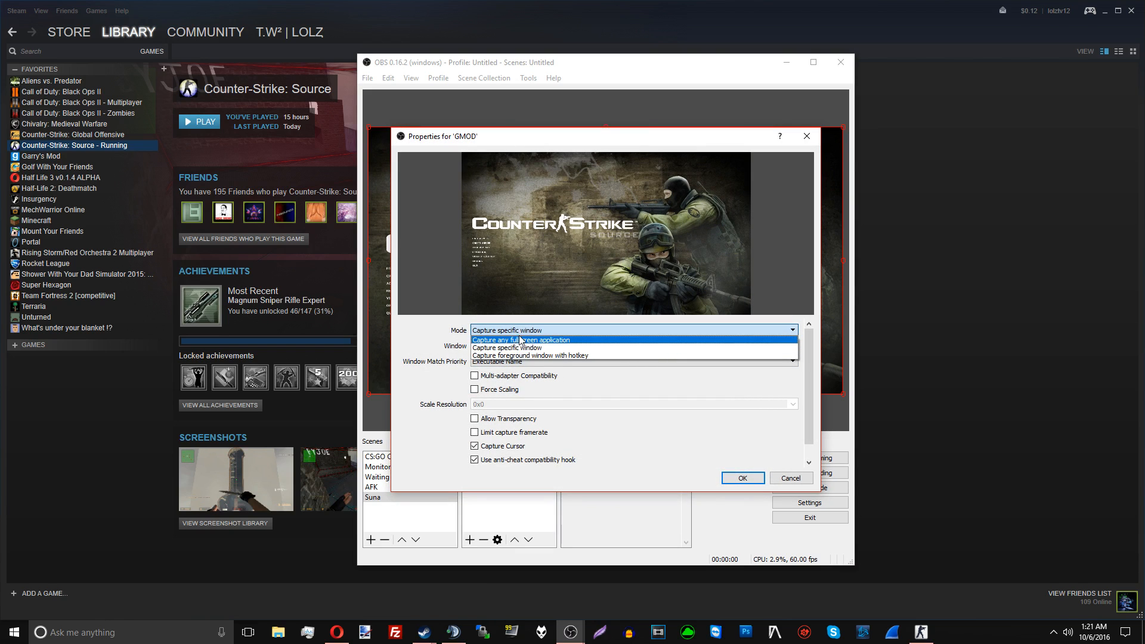
click(519, 339)
click(791, 477)
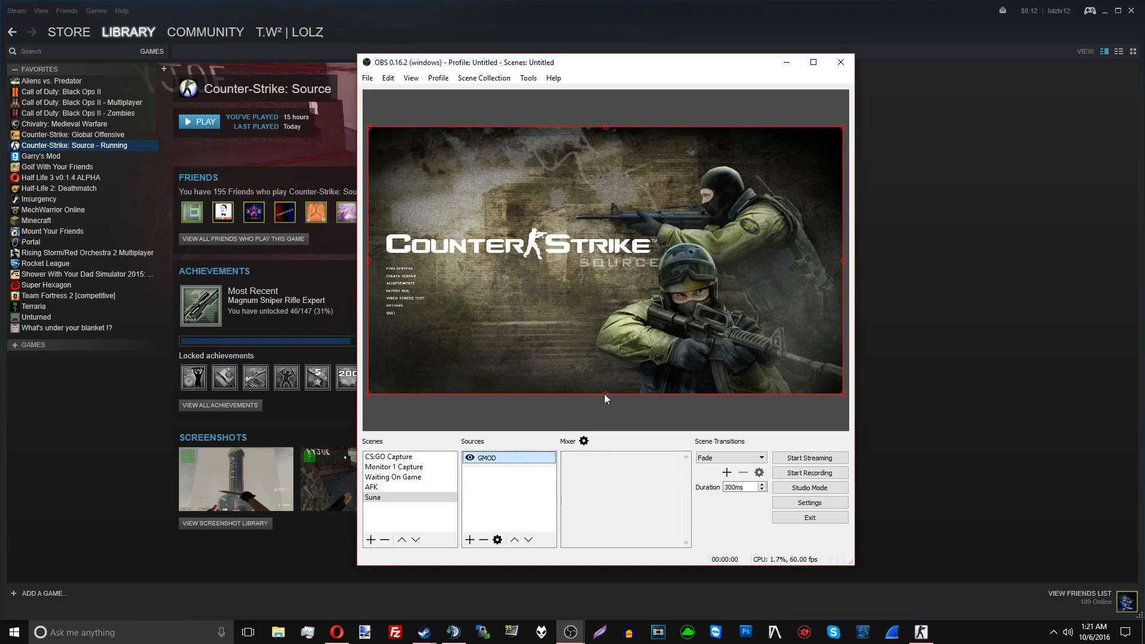
drag(604, 393, 674, 390)
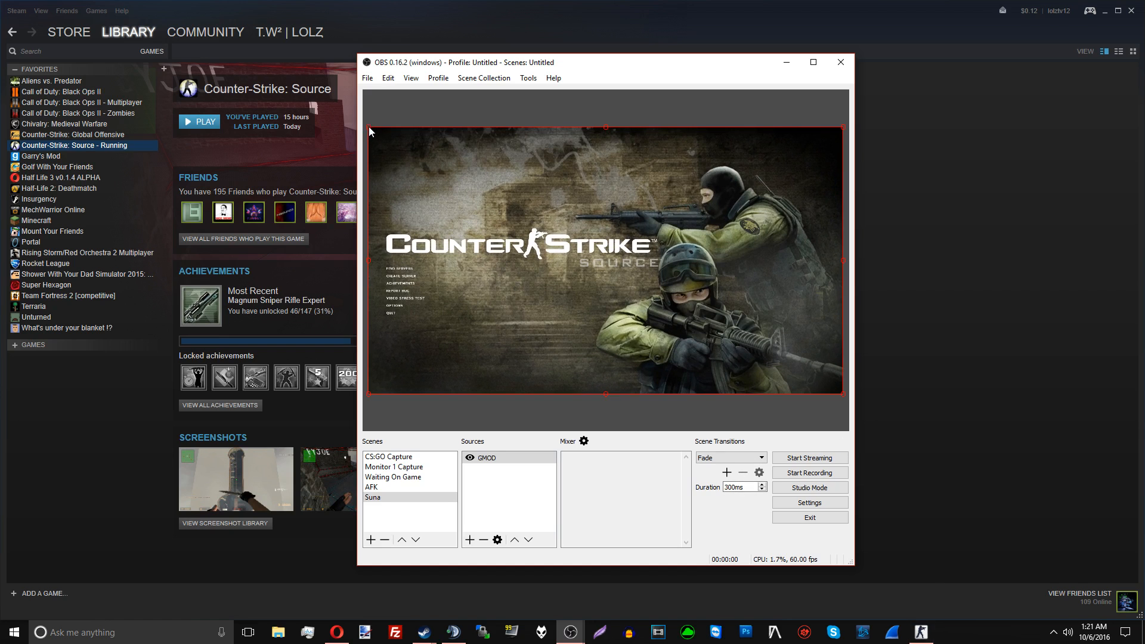
drag(370, 132, 373, 229)
mouse_move(606, 127)
mouse_down()
mouse_move(613, 145)
mouse_move(613, 132)
mouse_up()
- Open the settings and review the General, Stream and Output pages, including the streaming service and recording options
click(810, 503)
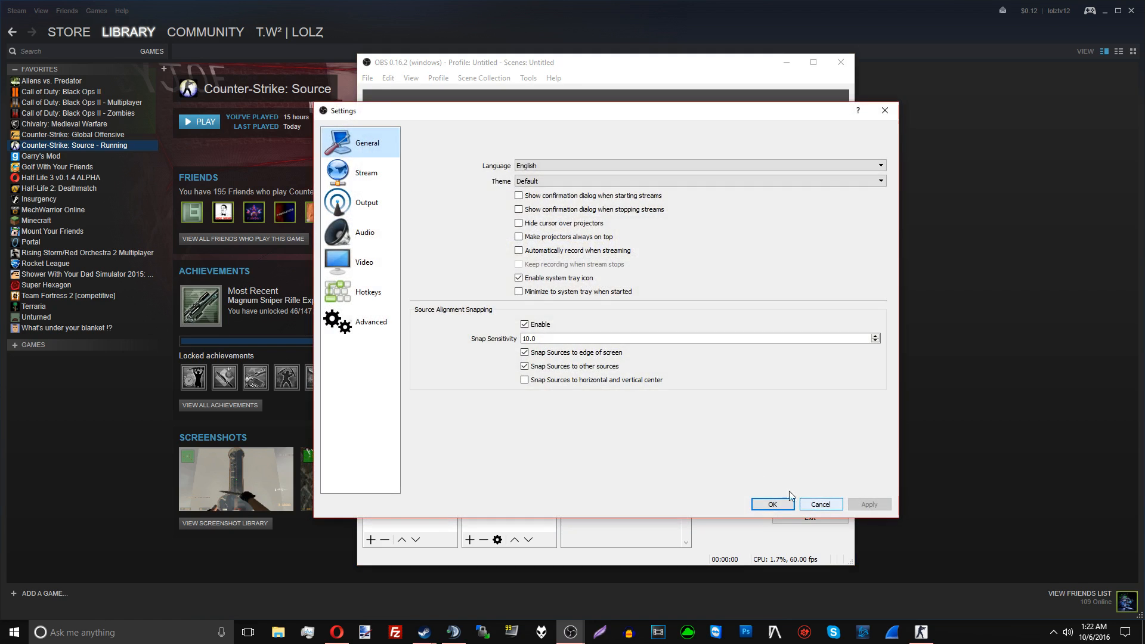
click(360, 173)
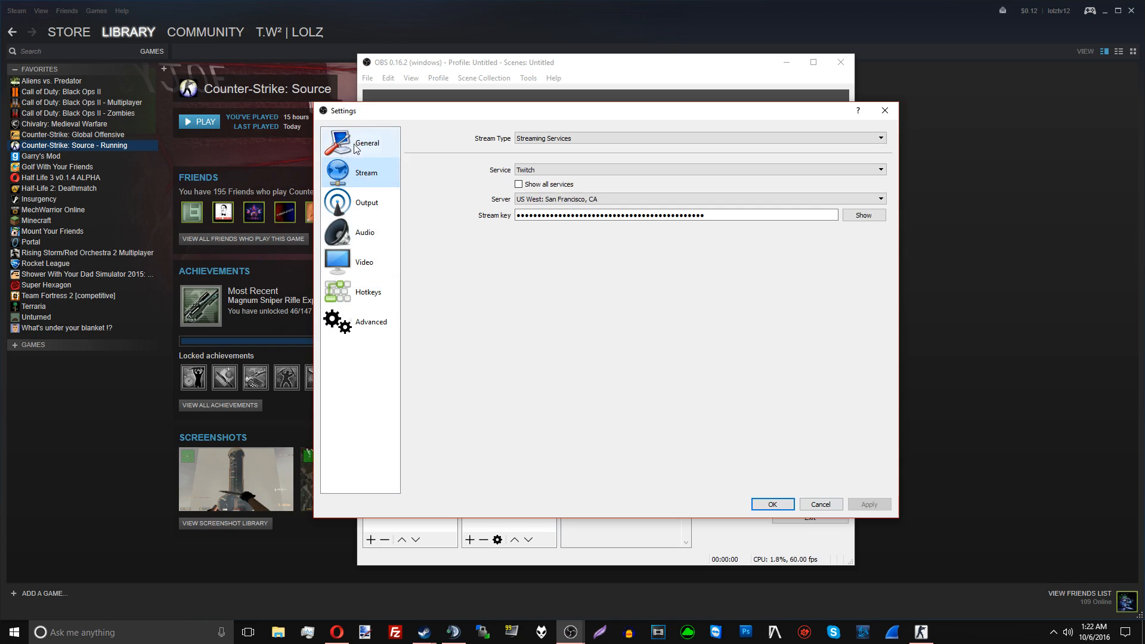
click(359, 214)
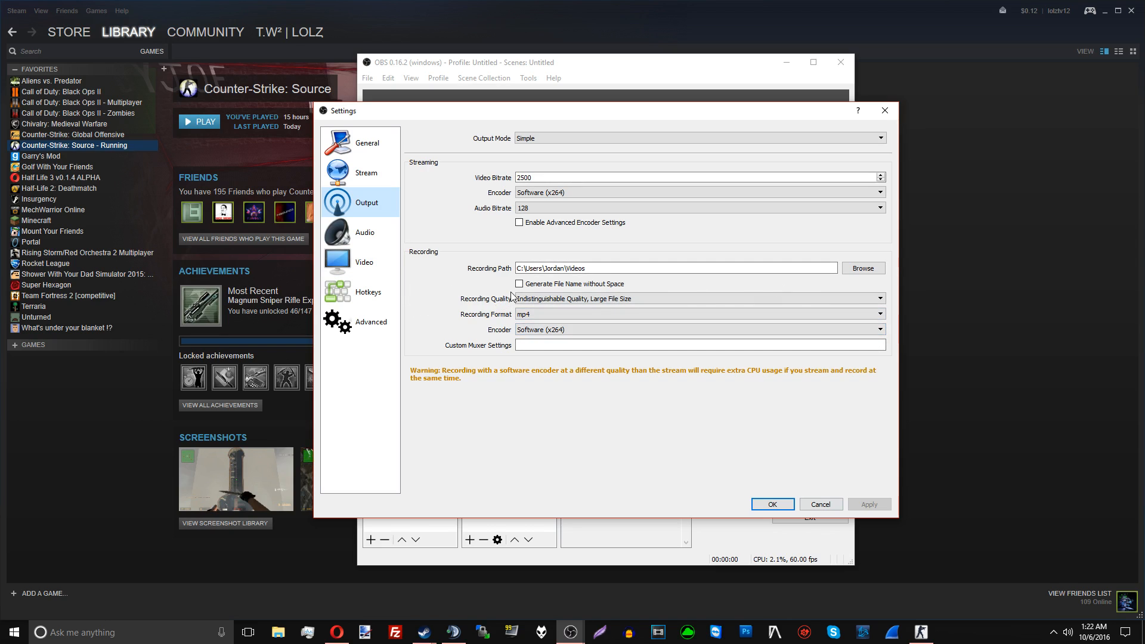
- Review the recording quality choices and select Indistinguishable Quality, Large File Size
click(720, 300)
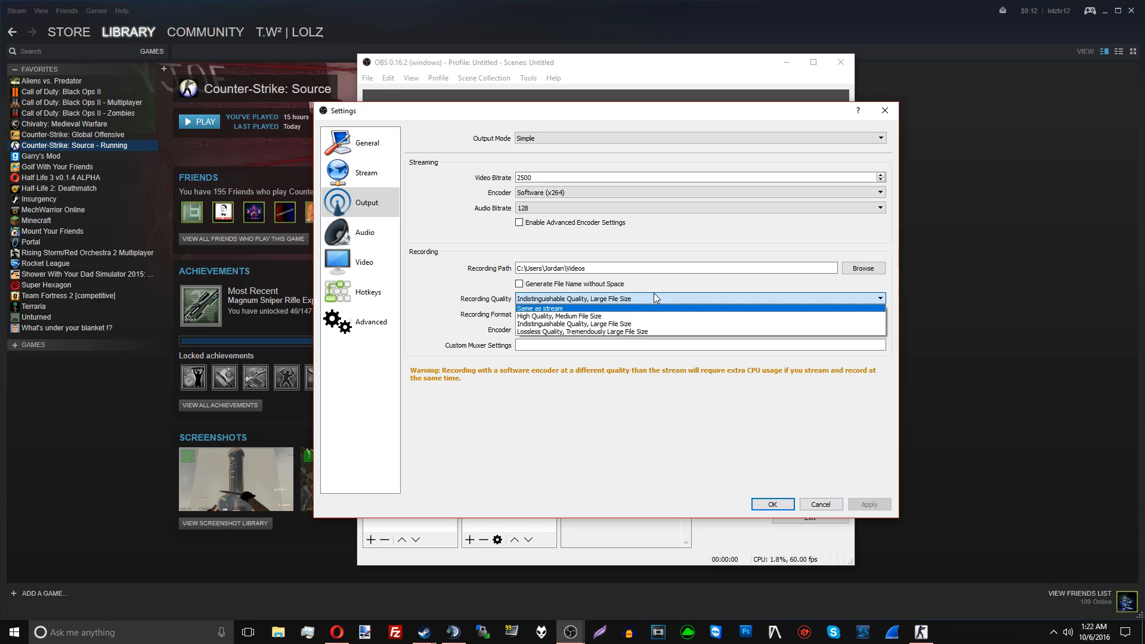
click(618, 299)
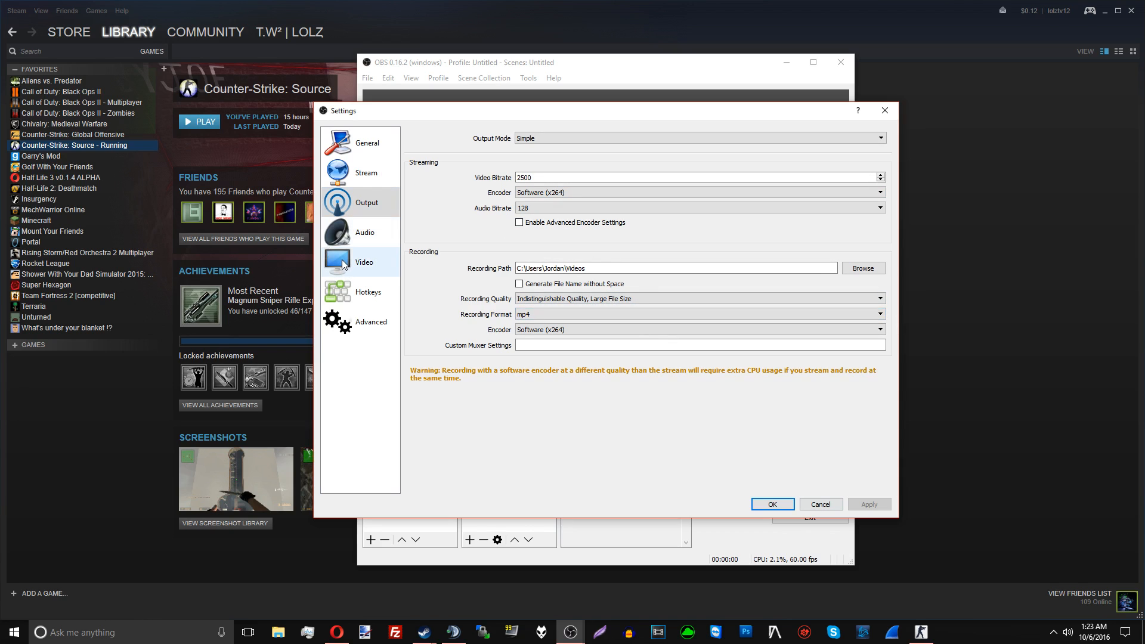
click(683, 299)
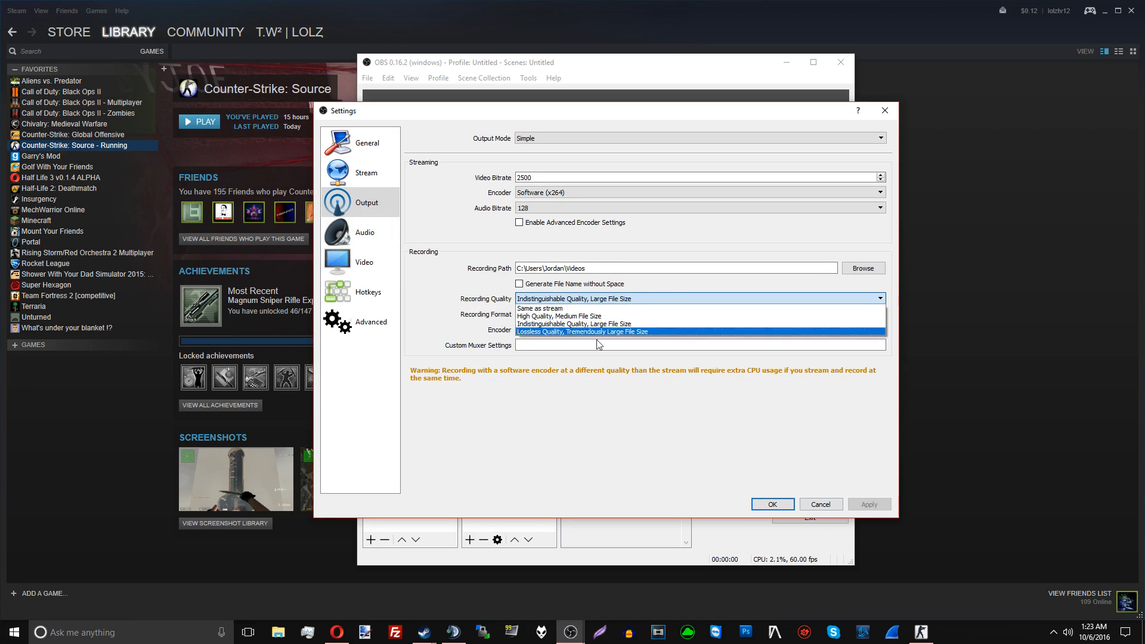
click(574, 324)
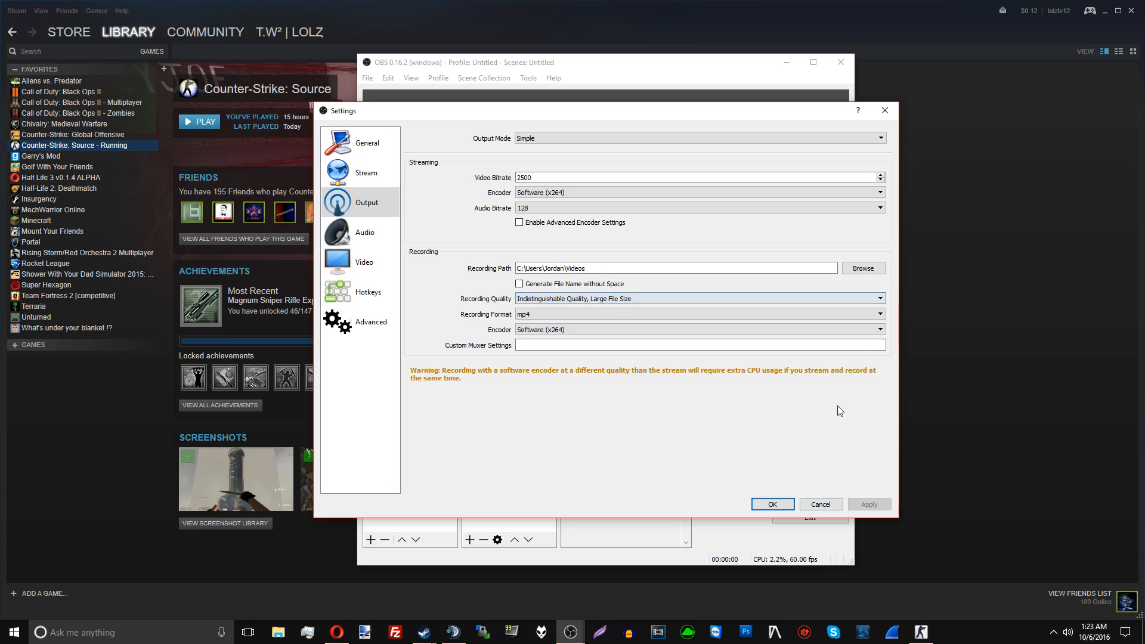
- Review the base canvas resolutions in the video settings and choose 1920x1080
click(332, 261)
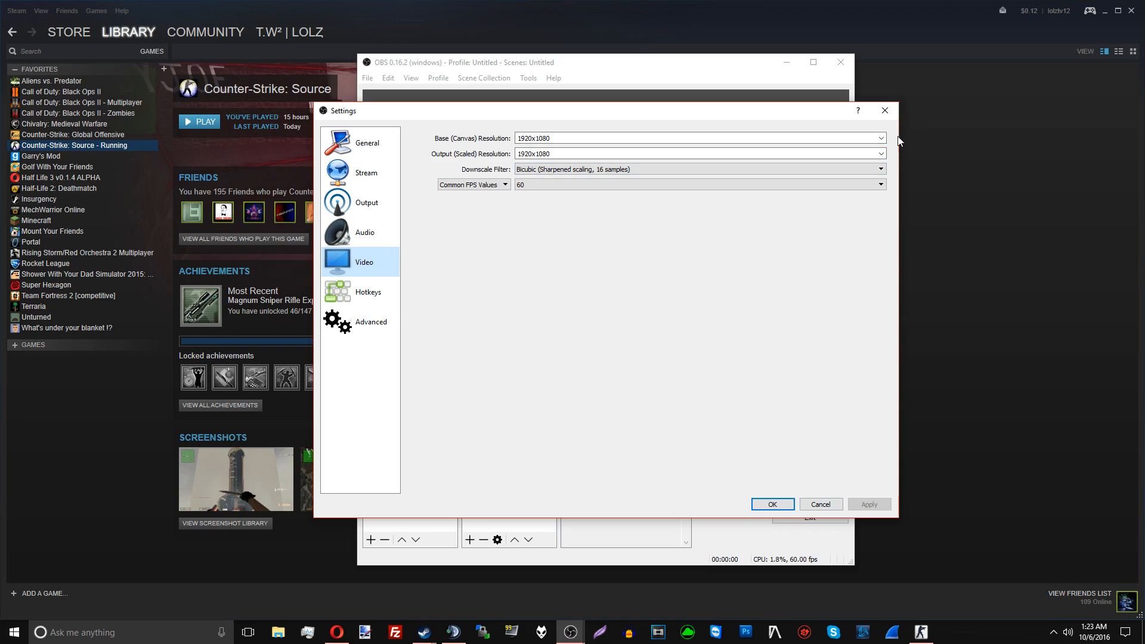
click(882, 139)
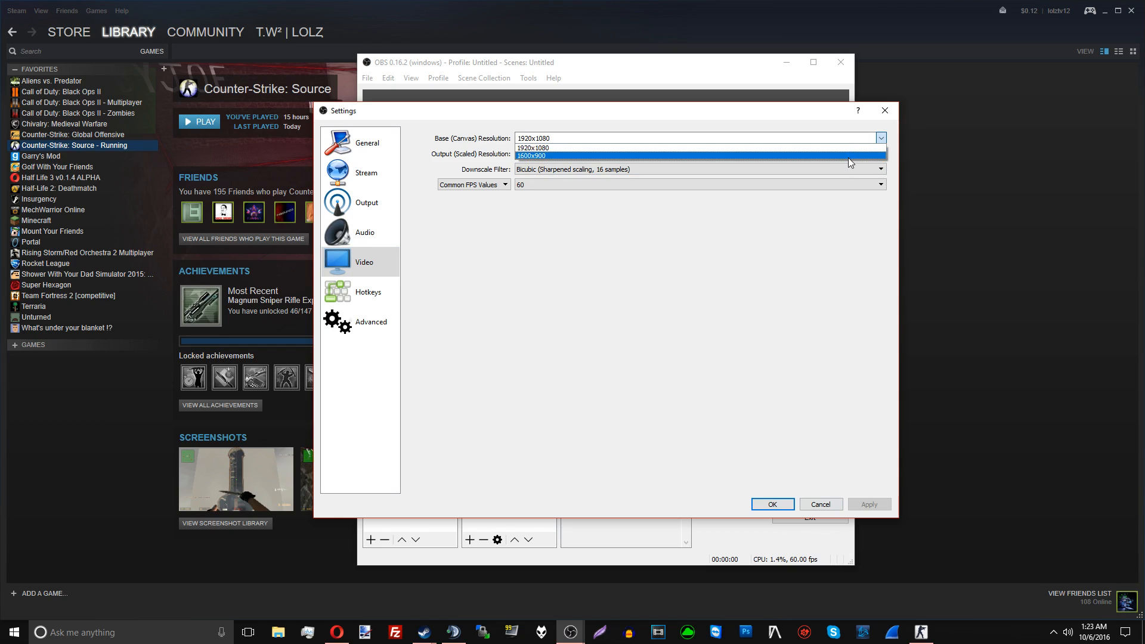
click(656, 148)
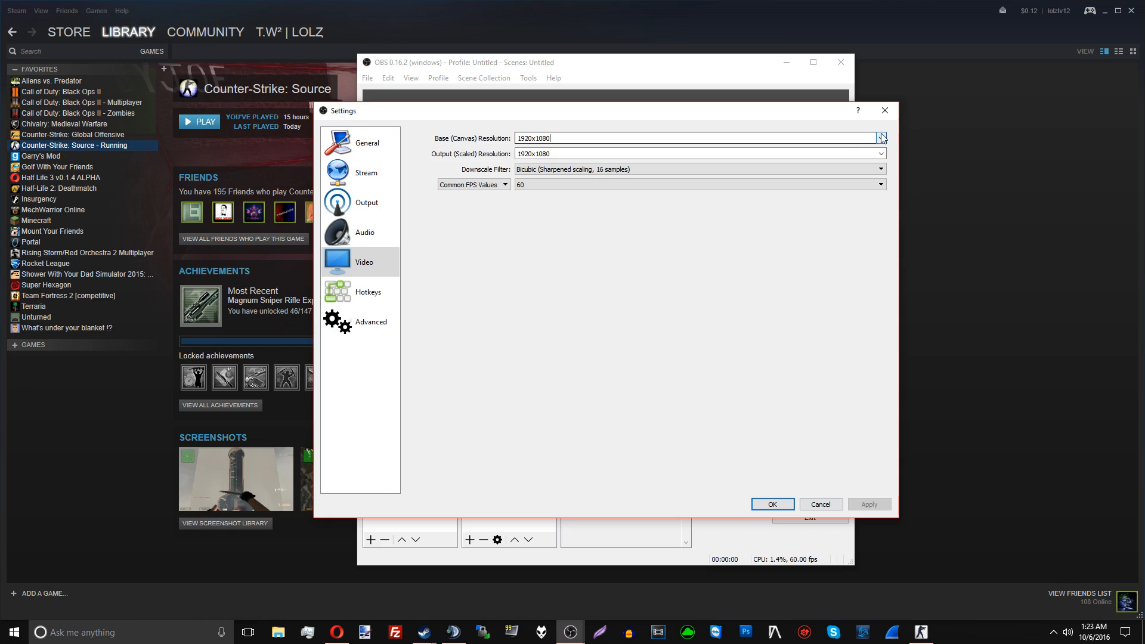
- Try a custom base canvas resolution of 10000000x000000
double_click(584, 140)
text(100)
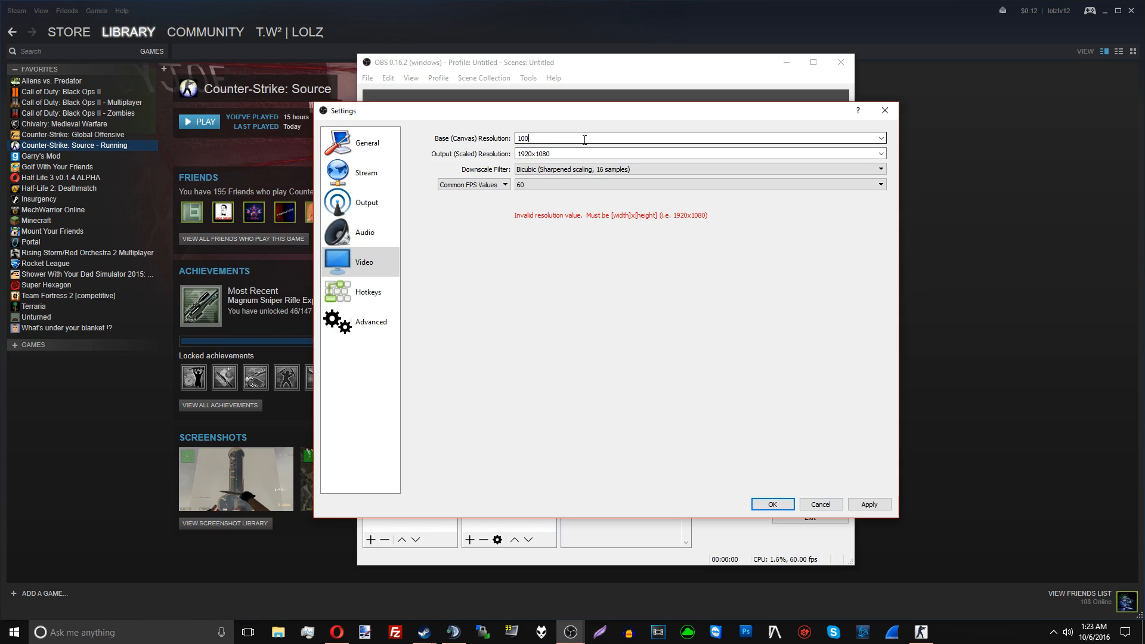
text(0000x00000000)
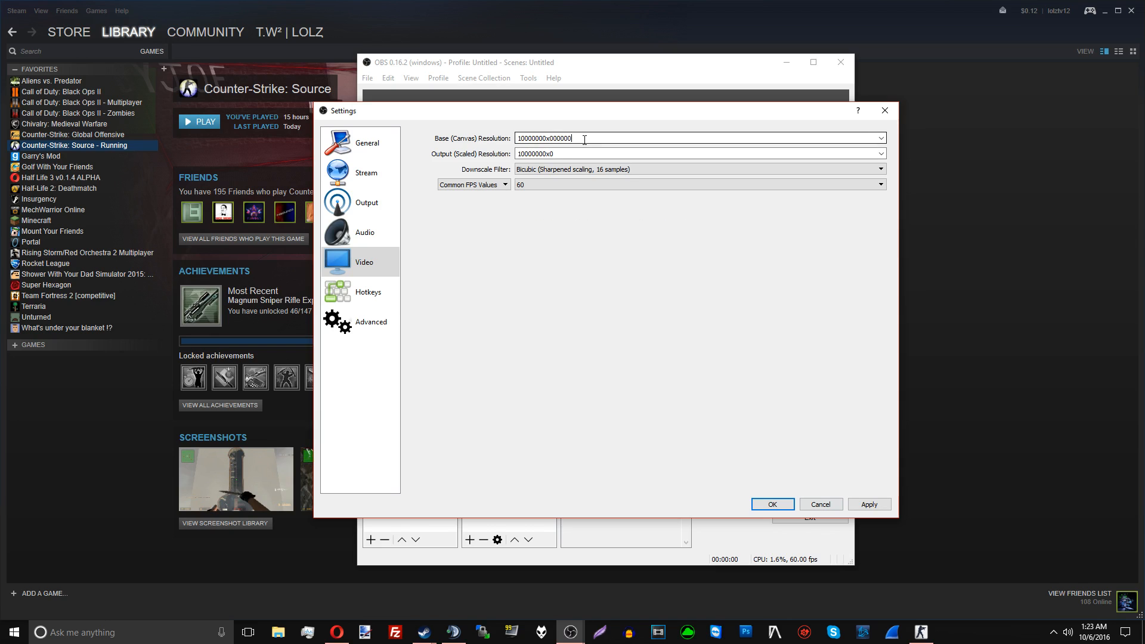
- Set the base canvas resolution to 1920x1080 and accept the settings
double_click(584, 139)
key(BackSpace)
text(1920x1080)
key(Return)
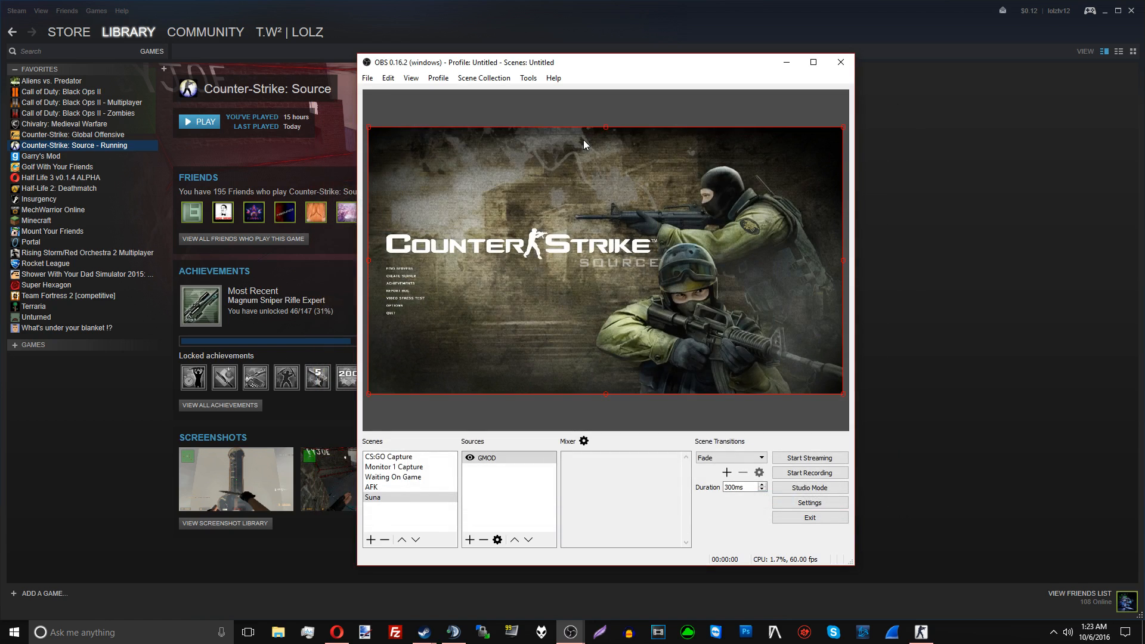
- Reopen the video settings and examine the output resolution, downscale filter choices and common FPS values
click(832, 503)
click(348, 255)
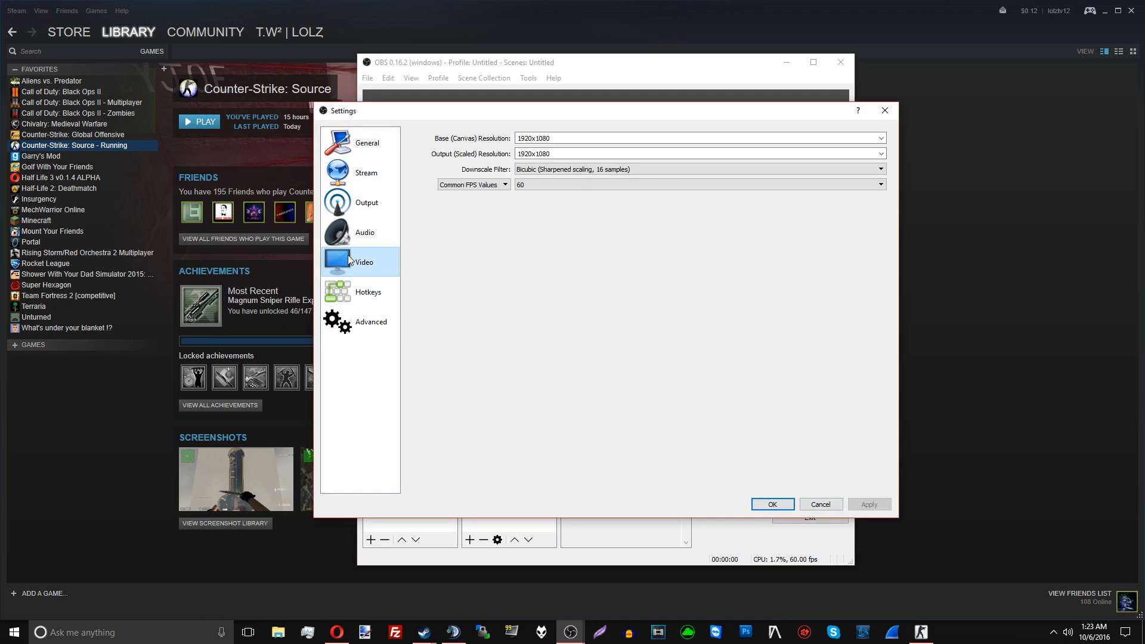
click(596, 155)
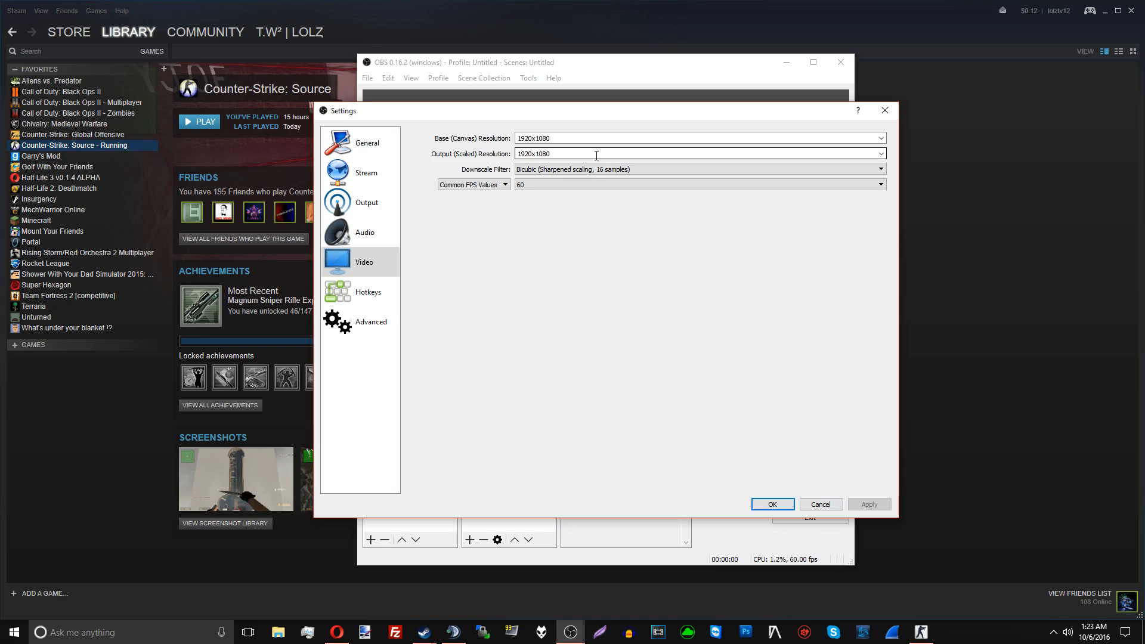
click(655, 173)
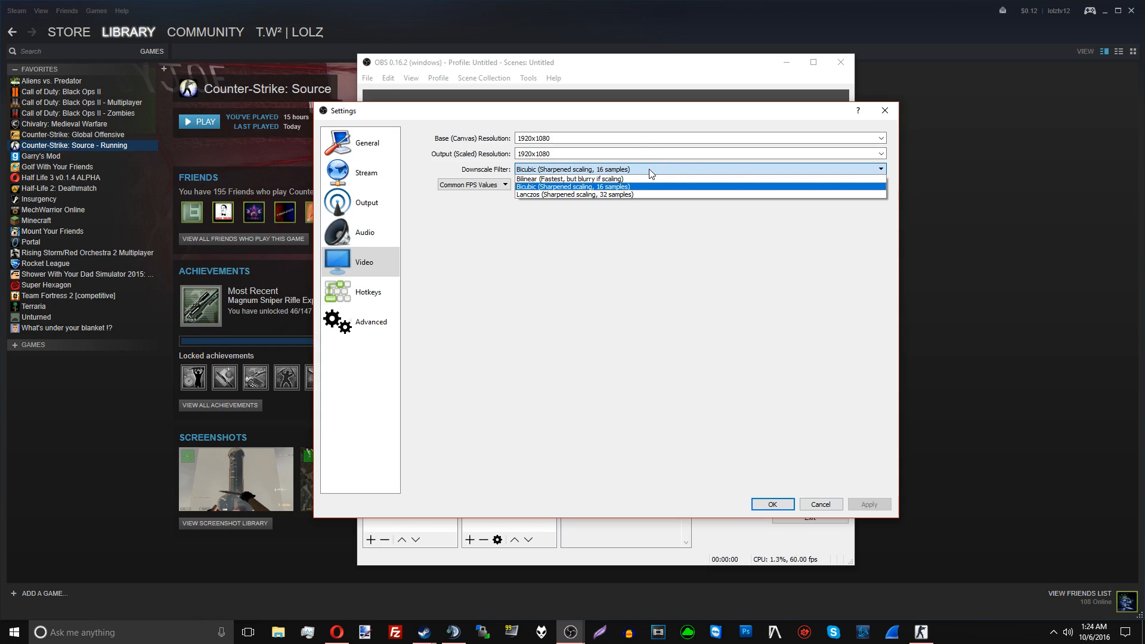
click(649, 170)
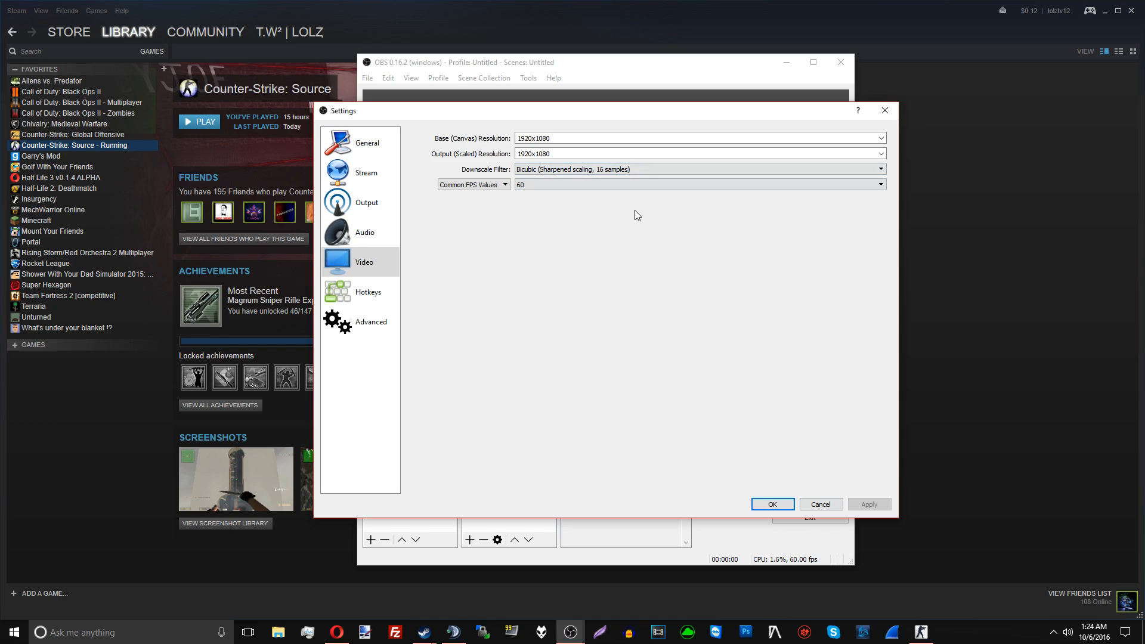
click(869, 185)
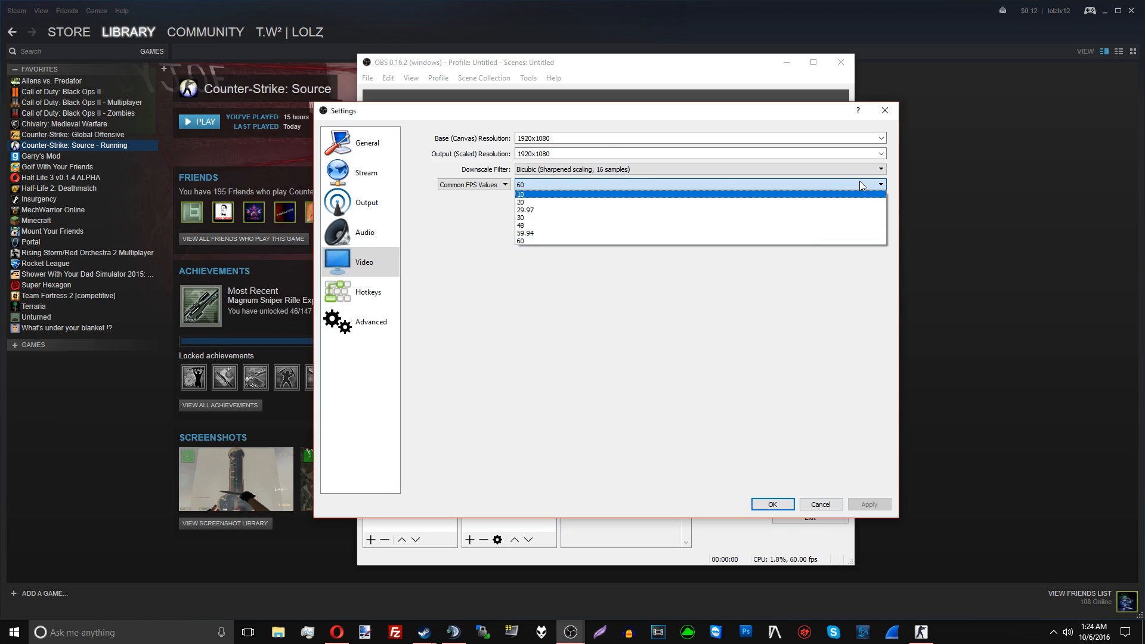
click(583, 182)
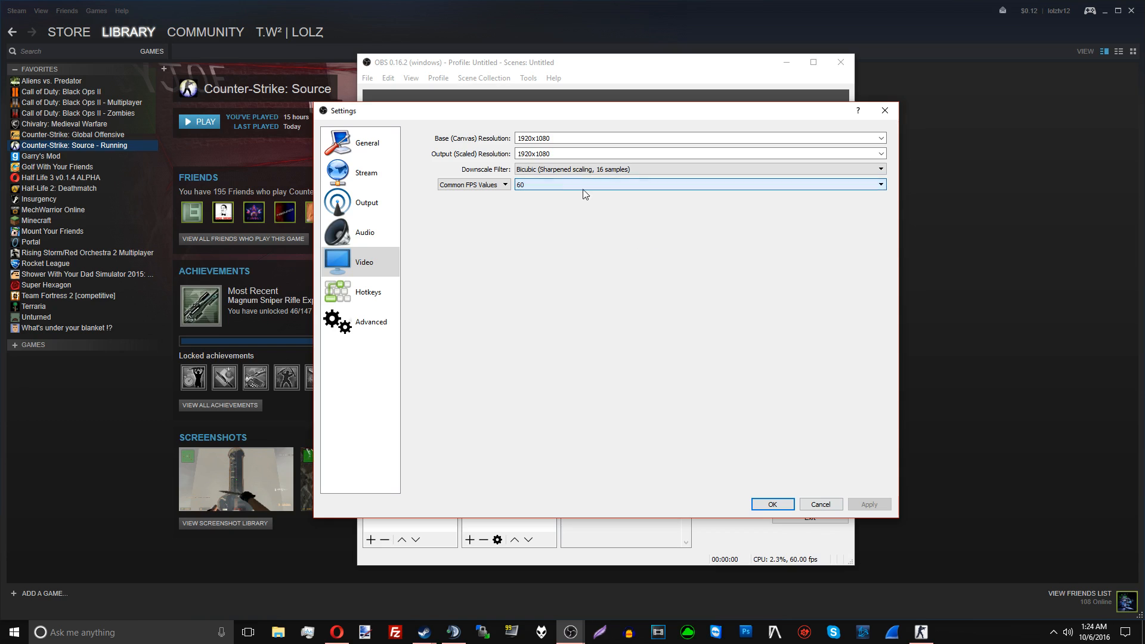
- Try the Integer FPS Value and Fractional FPS Value modes, and return the frame rate mode to Common FPS Values
click(498, 185)
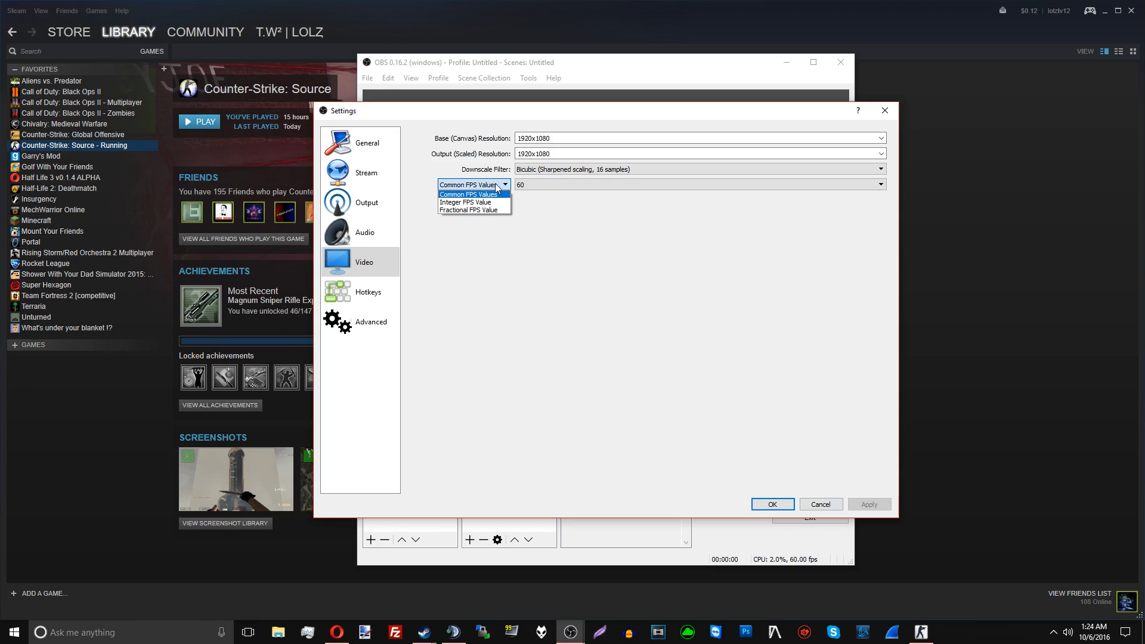
click(500, 202)
click(489, 183)
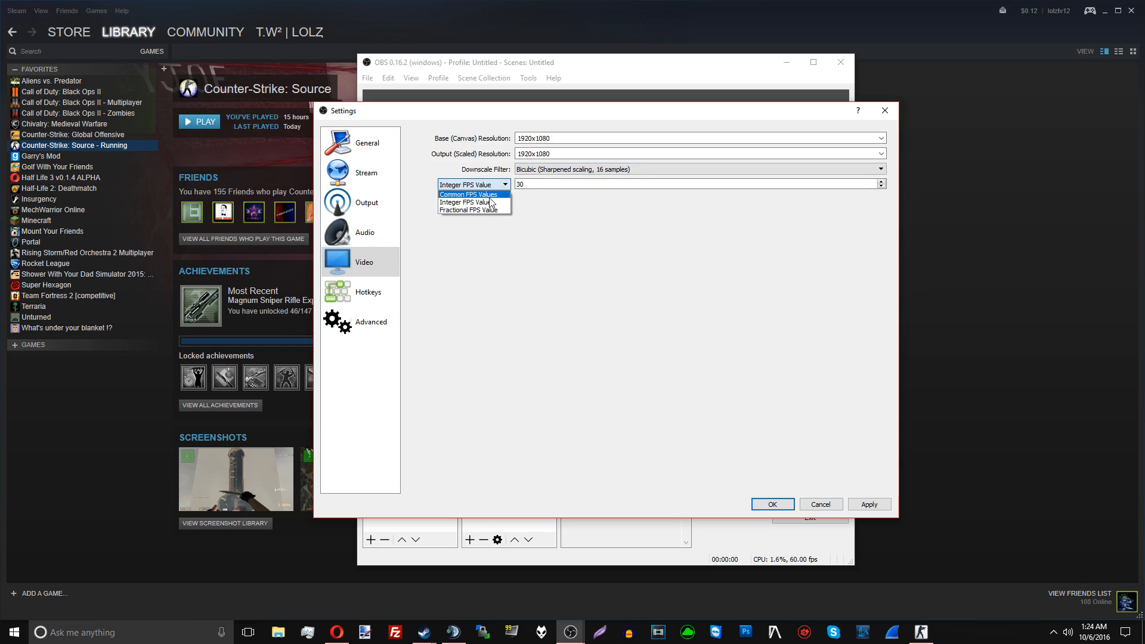
click(488, 207)
click(477, 186)
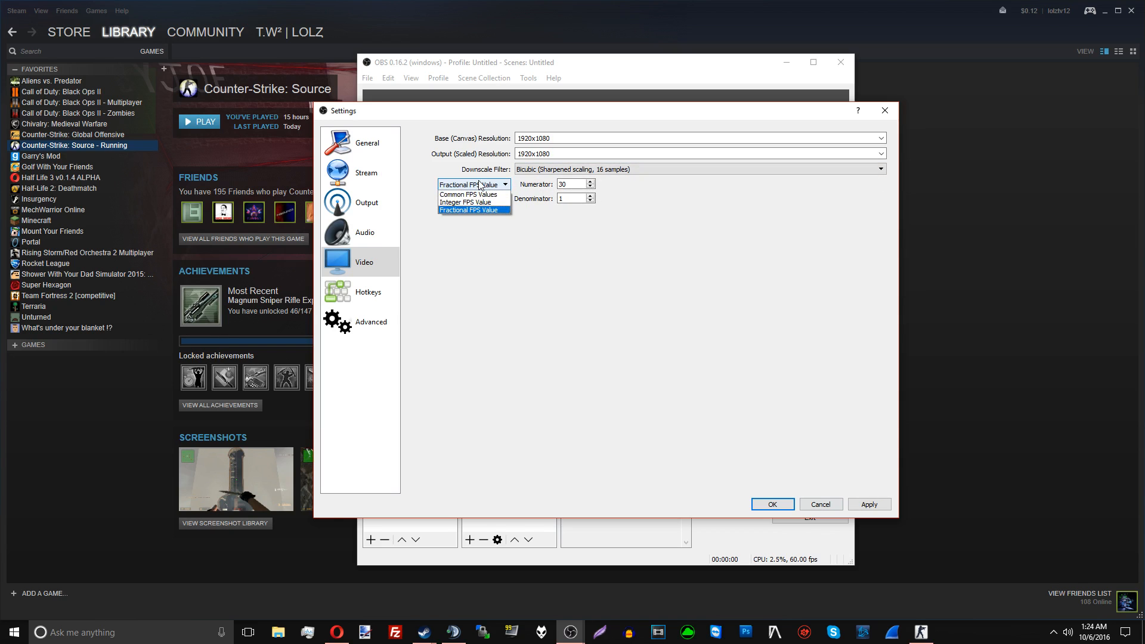
click(475, 193)
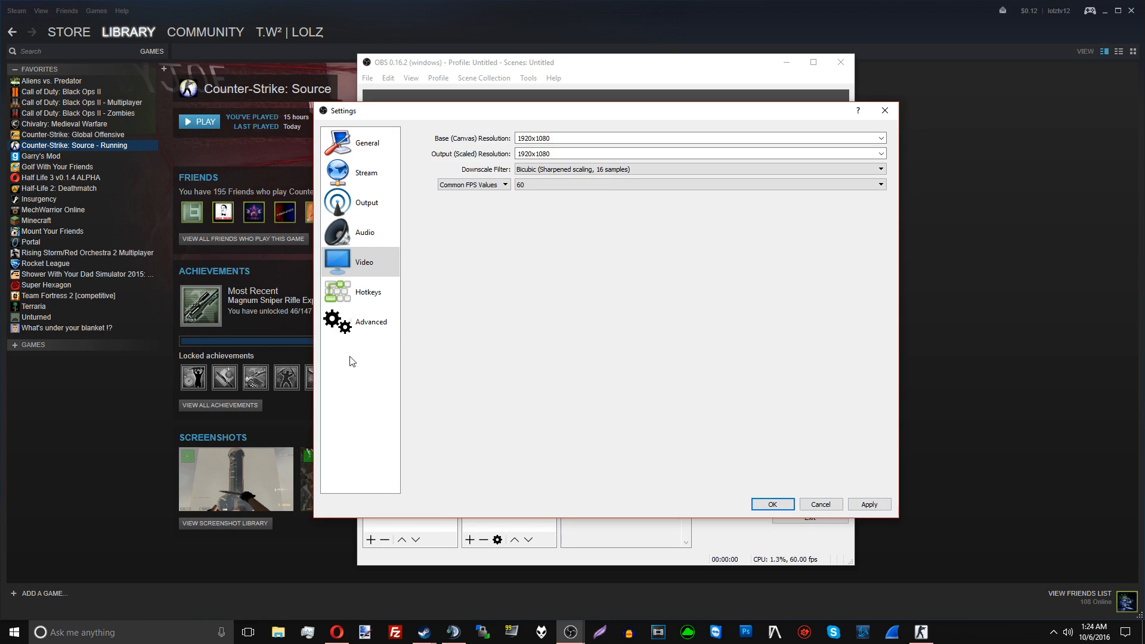
- Examine the renderer and process priority choices in the advanced settings
click(356, 323)
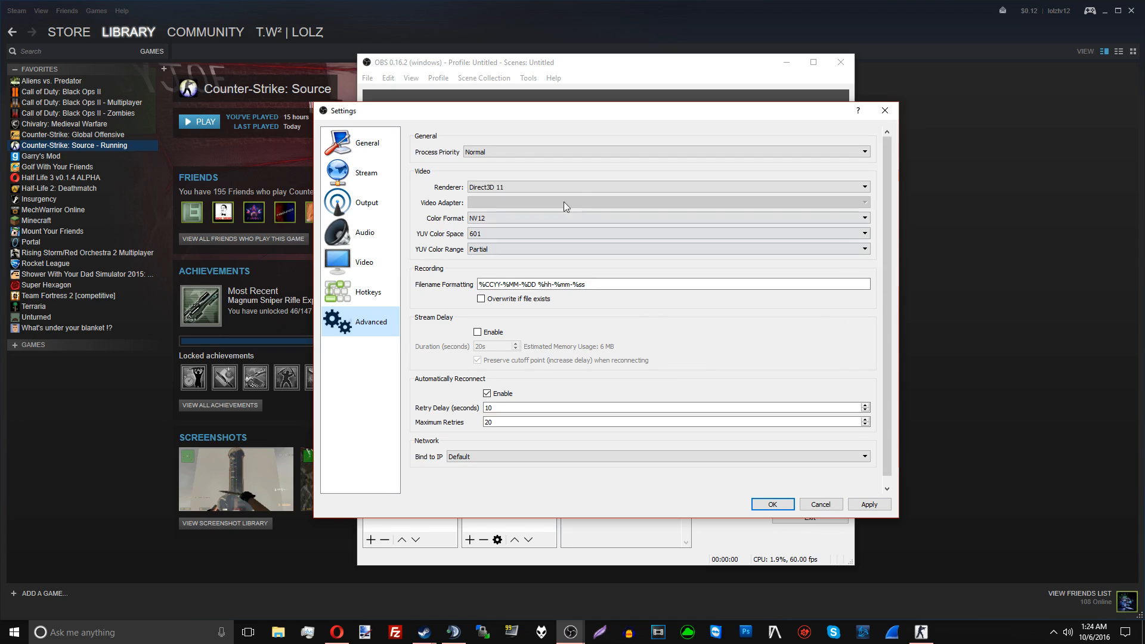
click(576, 188)
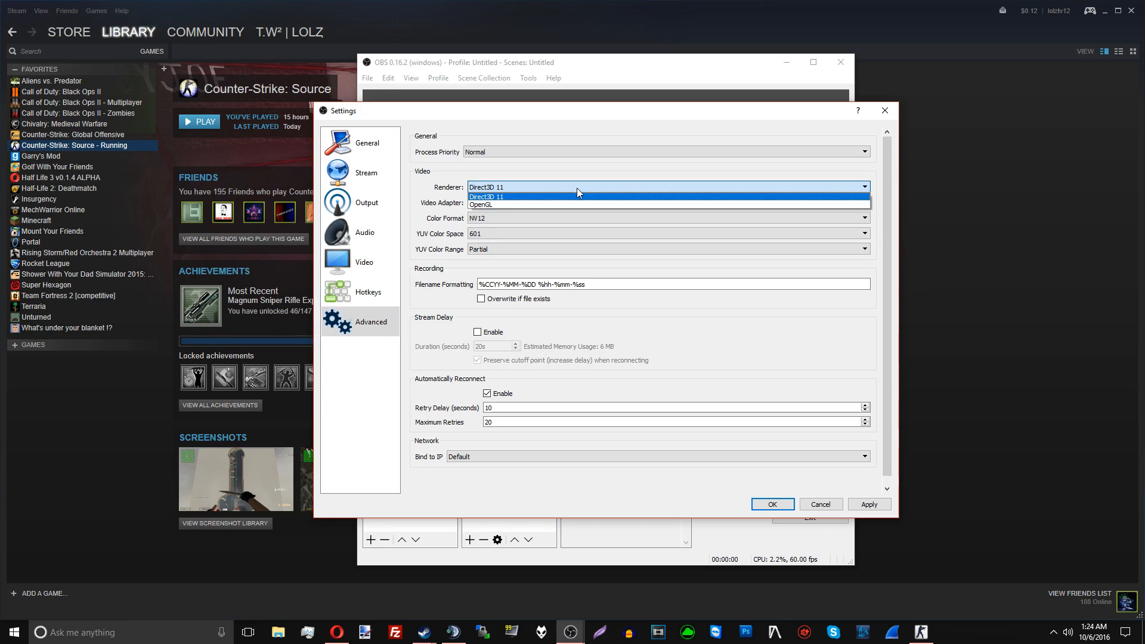
click(577, 188)
click(577, 188)
click(577, 188)
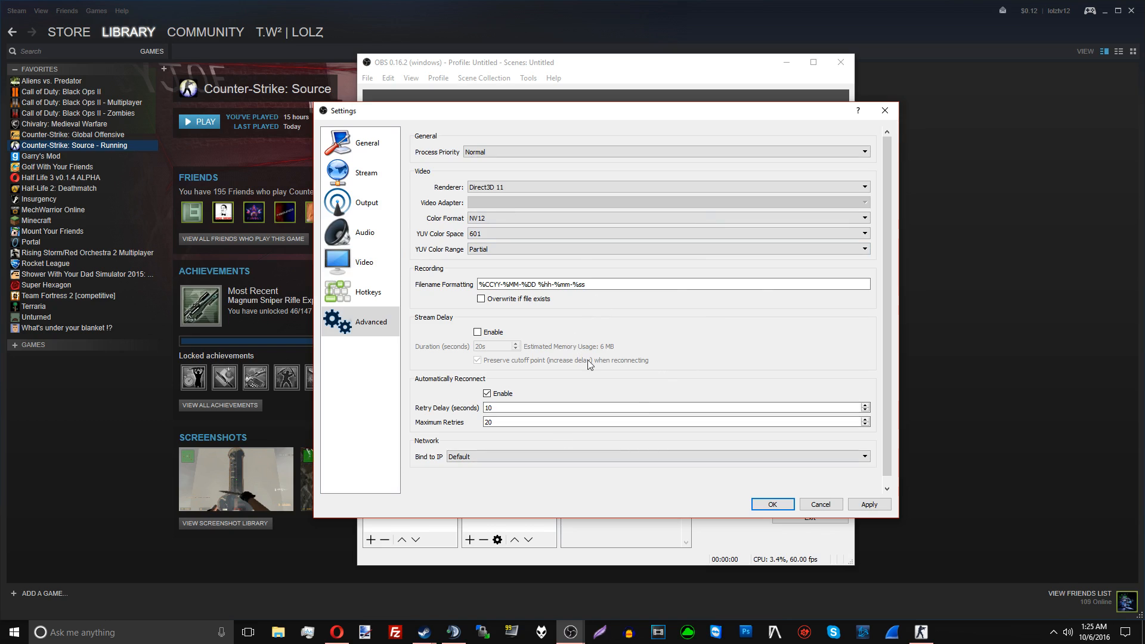
click(753, 152)
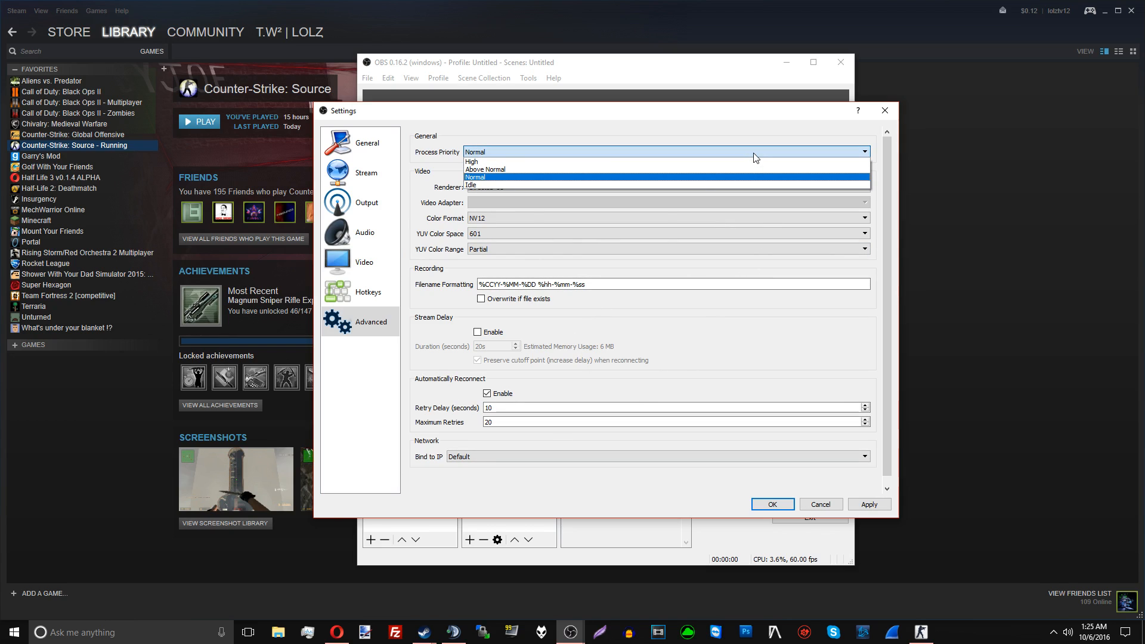
click(754, 155)
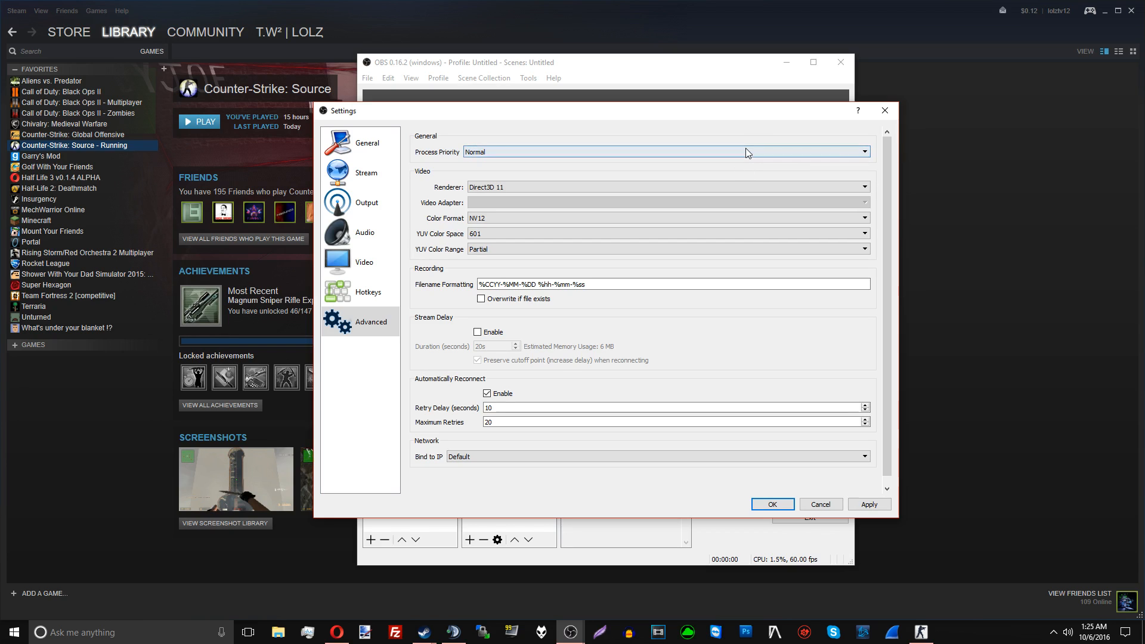
click(745, 149)
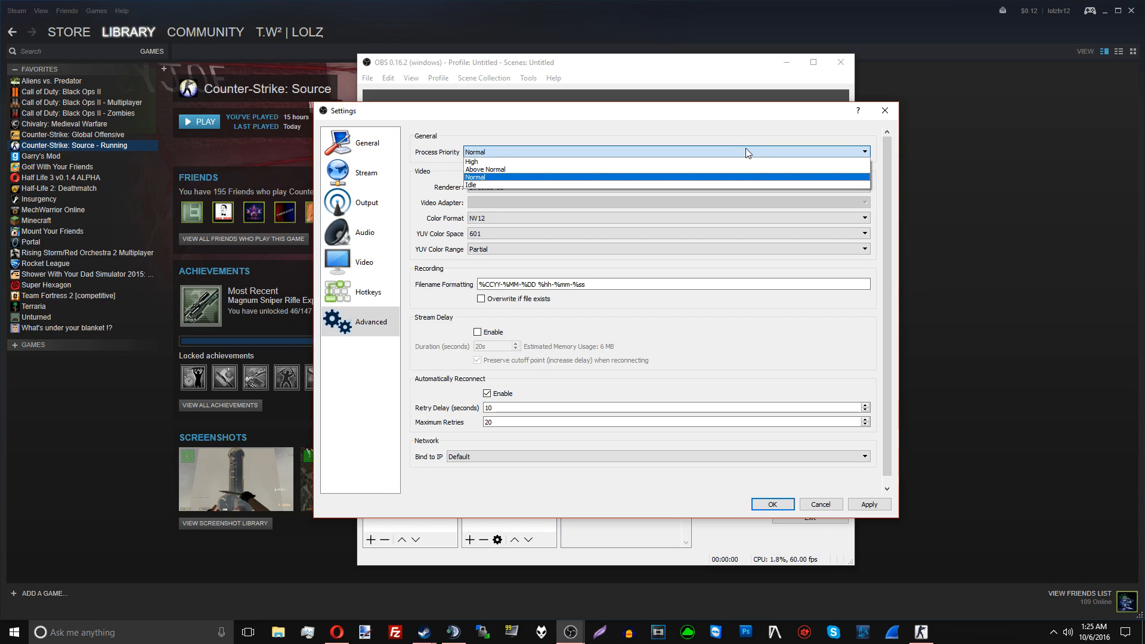
click(747, 153)
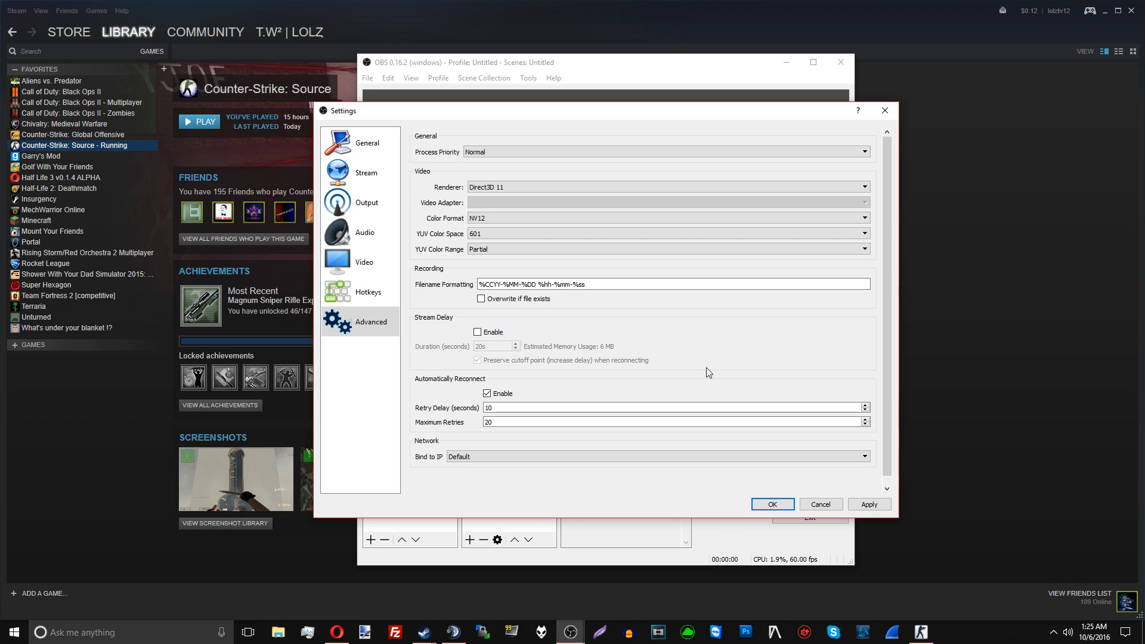
- Glance through the Hotkeys, Video and General settings again and close the settings without saving
click(356, 291)
click(358, 267)
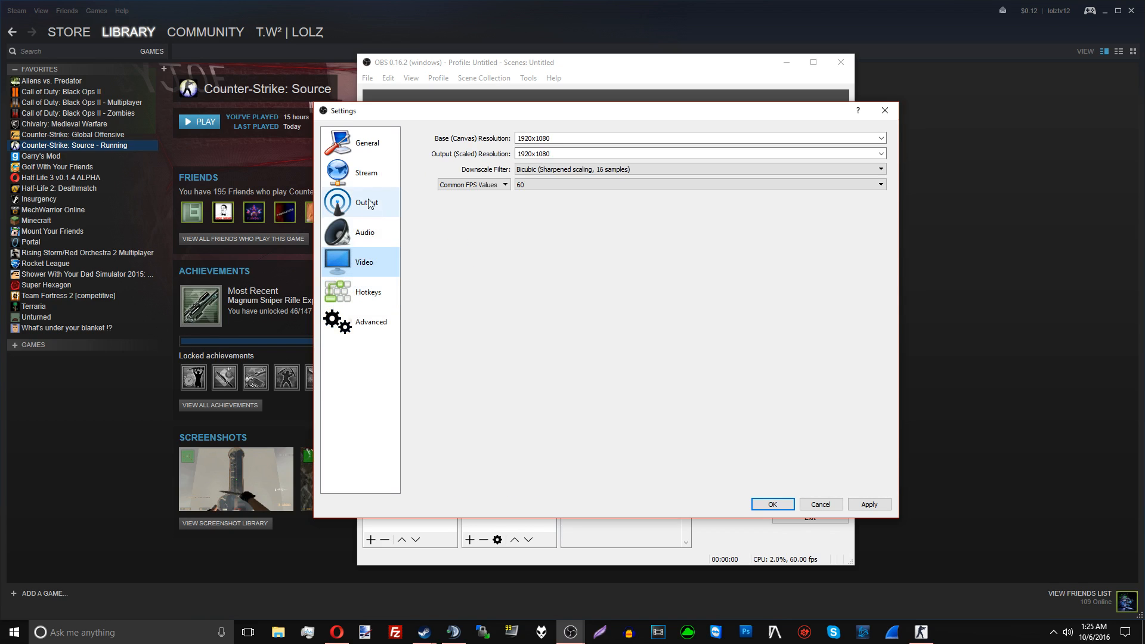
click(360, 145)
click(842, 505)
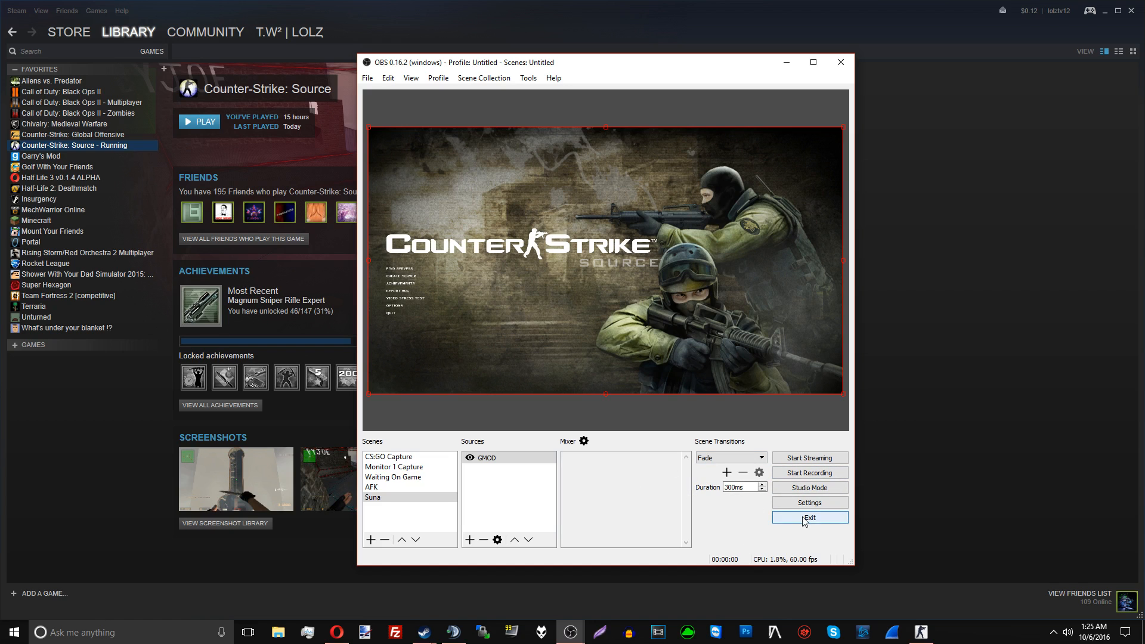
click(571, 632)
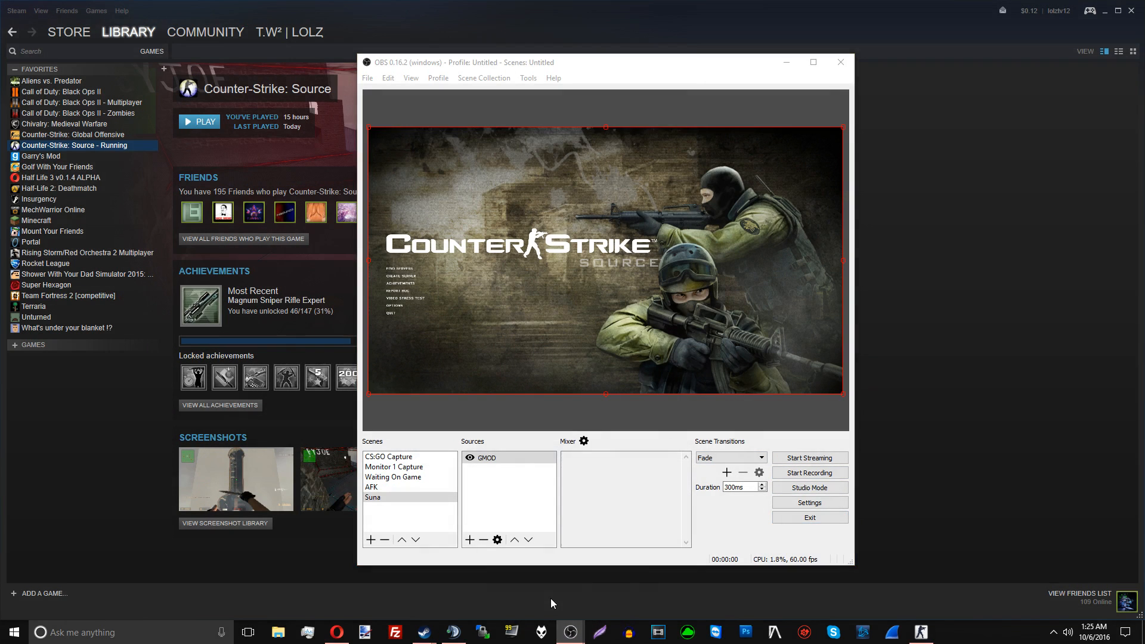